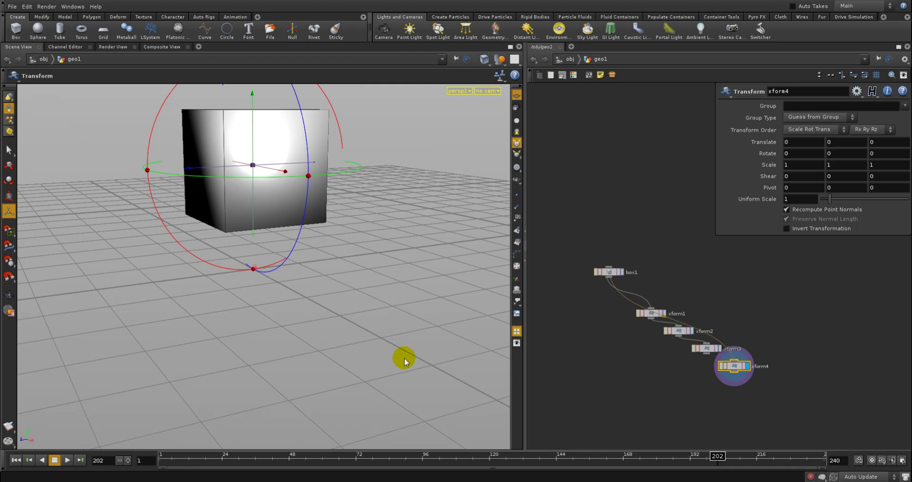
Return to the object level and delete the geo1 object.
left_click(578, 57)
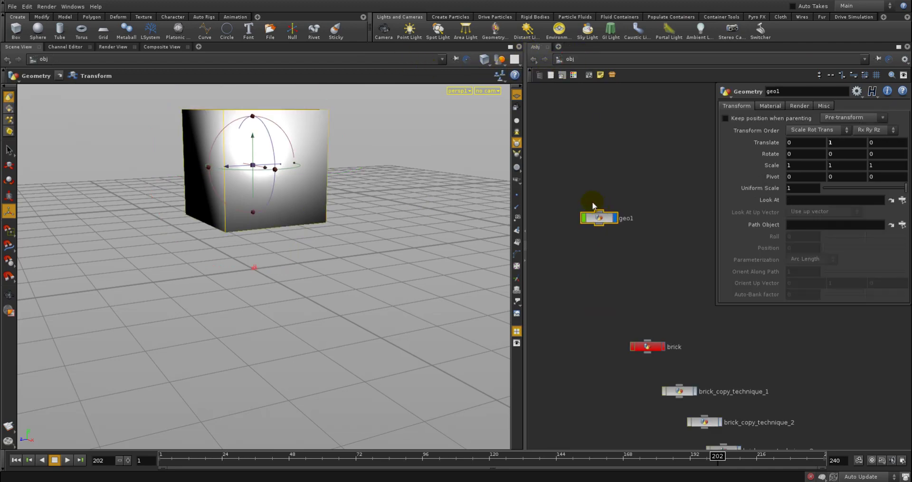
key("Delete")
key("Left")
Move the brick node up in the network, clear of the other objects, and leave its name as is.
middle_click_drag(591, 312, 575, 257)
left_click_drag(638, 291, 623, 233)
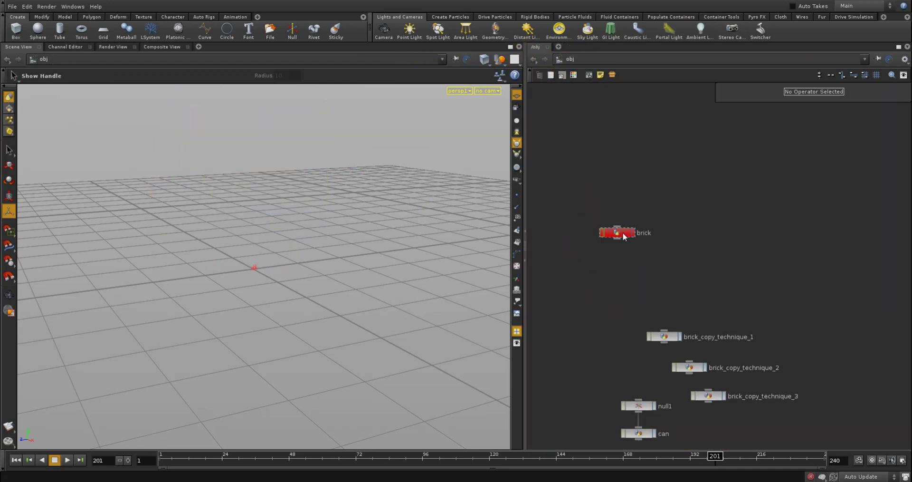
left_click(623, 234)
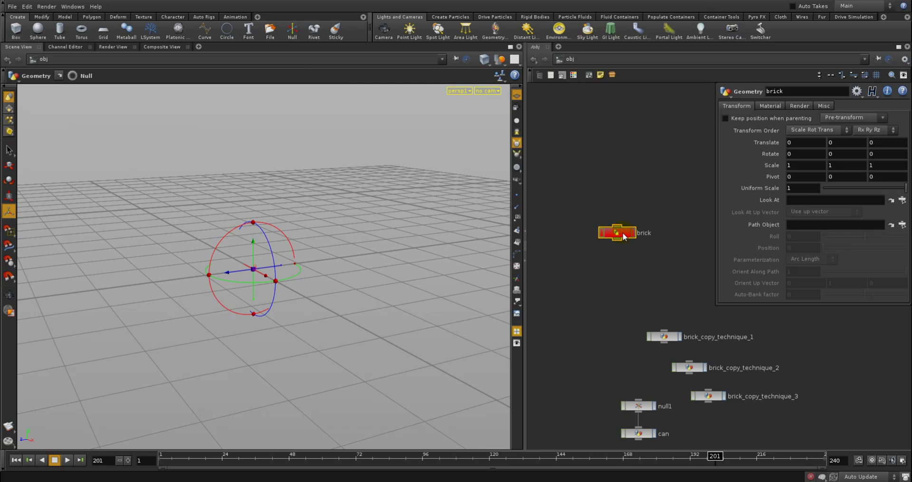
double_click(645, 232)
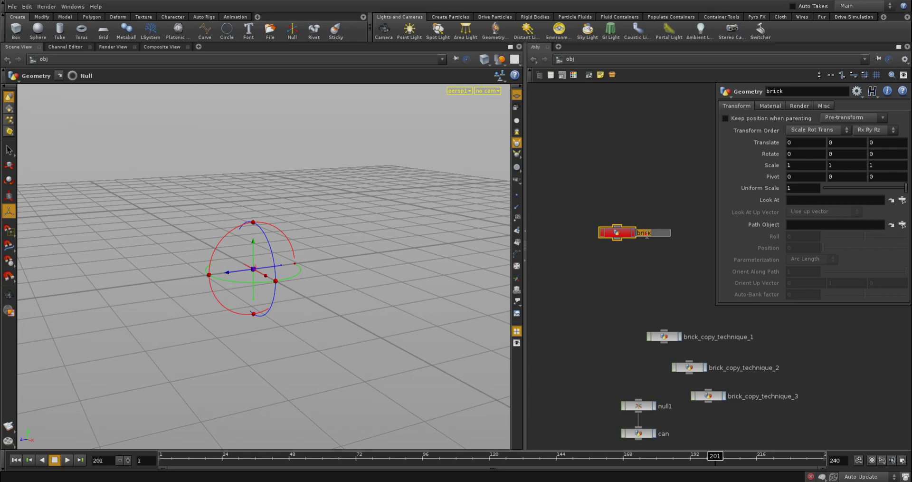
left_click(648, 209)
Create a new Geometry object just above the brick node.
key("Left")
middle_click_drag(647, 204, 641, 237)
key("Tab")
type("g")
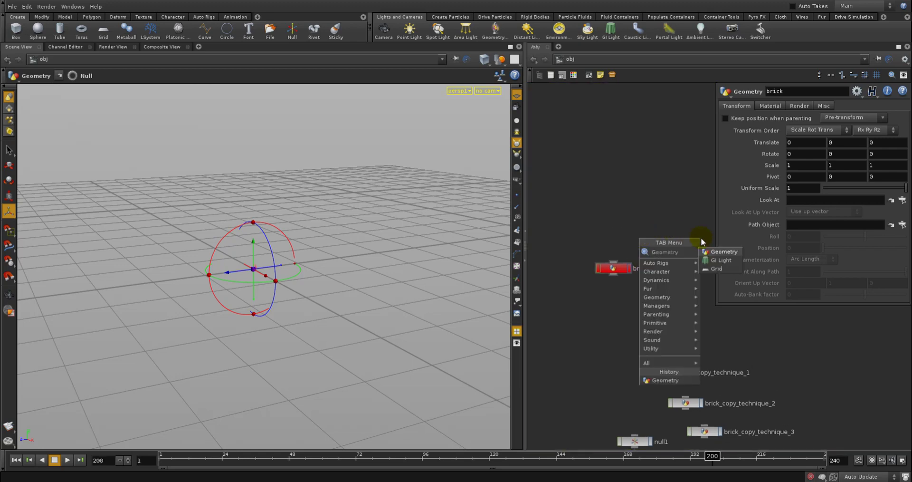
left_click(715, 251)
left_click(651, 240)
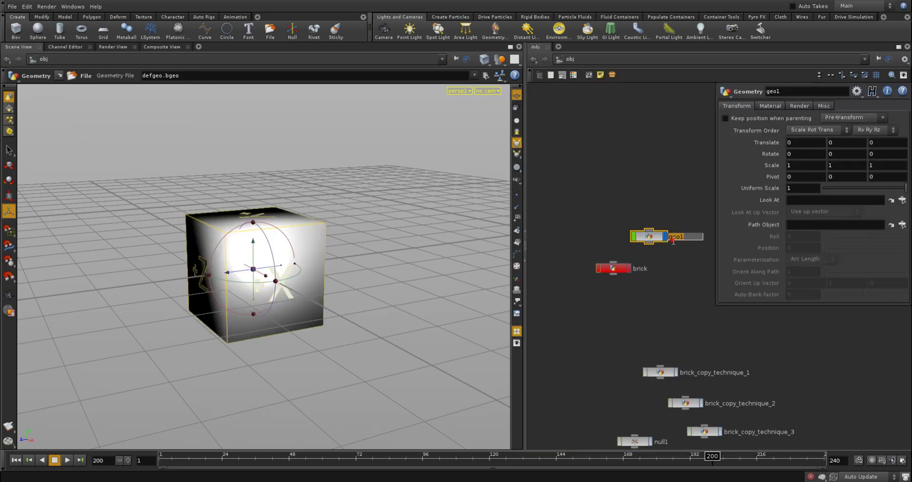
Rename the new Geometry object as blablabla and delete it.
left_click(673, 241)
type("blablabla")
key("Return")
key("Delete")
Enter the brick object's network, then display and select the box_basegeo node.
double_click(613, 267)
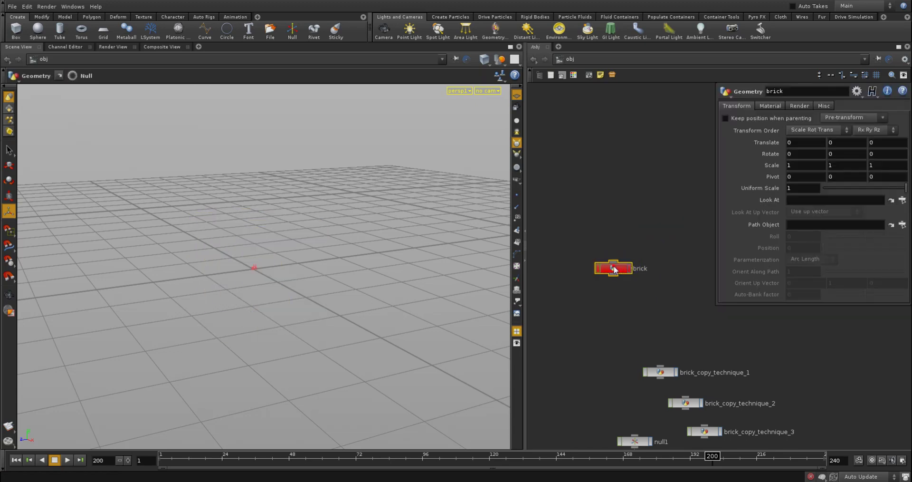
key("Left")
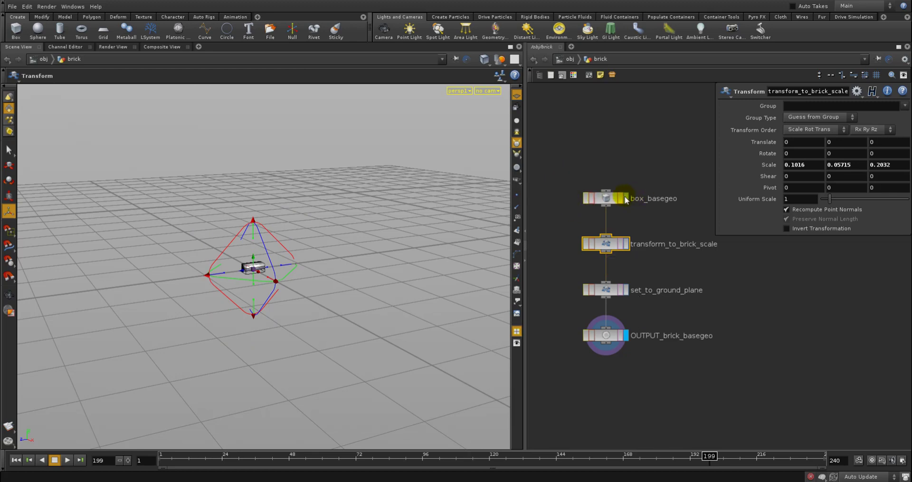
left_click(626, 198)
left_click(606, 198)
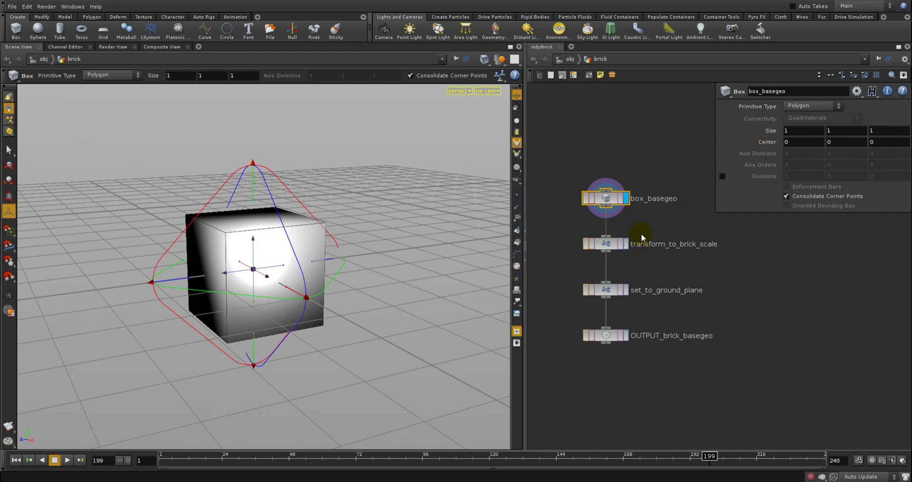
Compare the output of transform_to_brick_scale with box_basegeo by switching the displayed node, ending on the transform with its scale parameters shown.
middle_click_drag(639, 233, 633, 201)
key("Left")
key("Left")
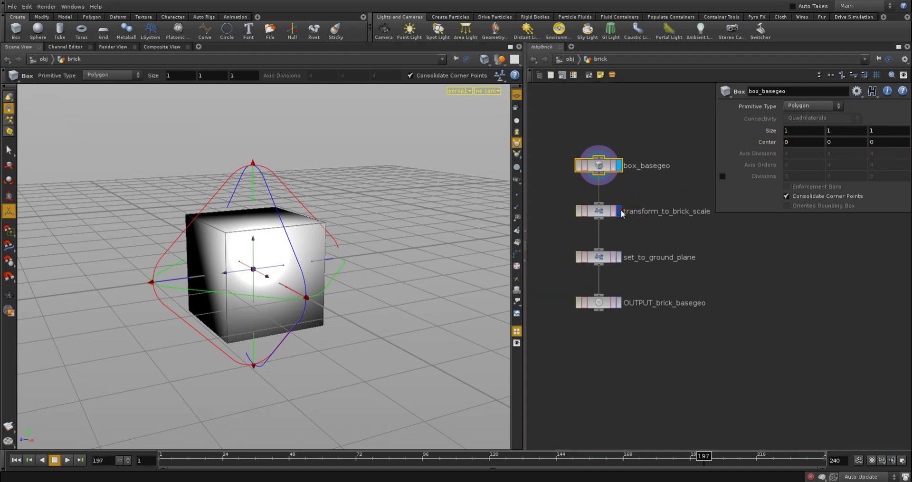
left_click(618, 211)
left_click(594, 212)
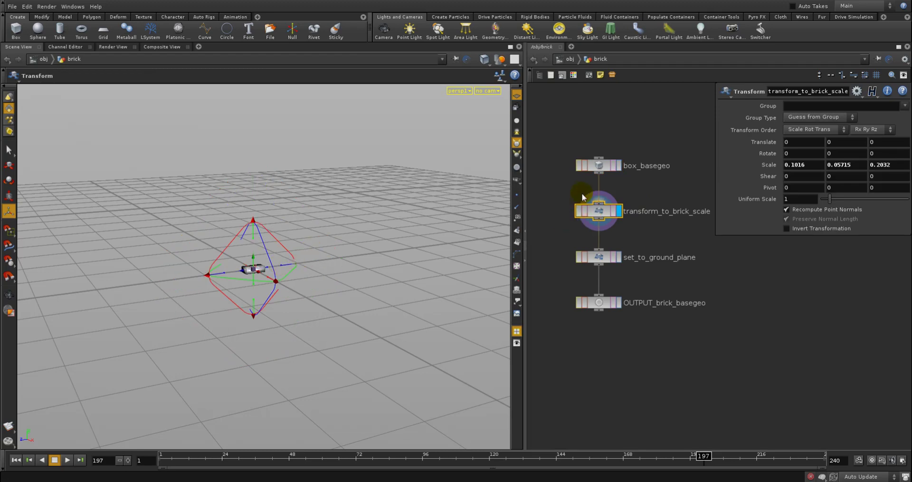
left_click(619, 165)
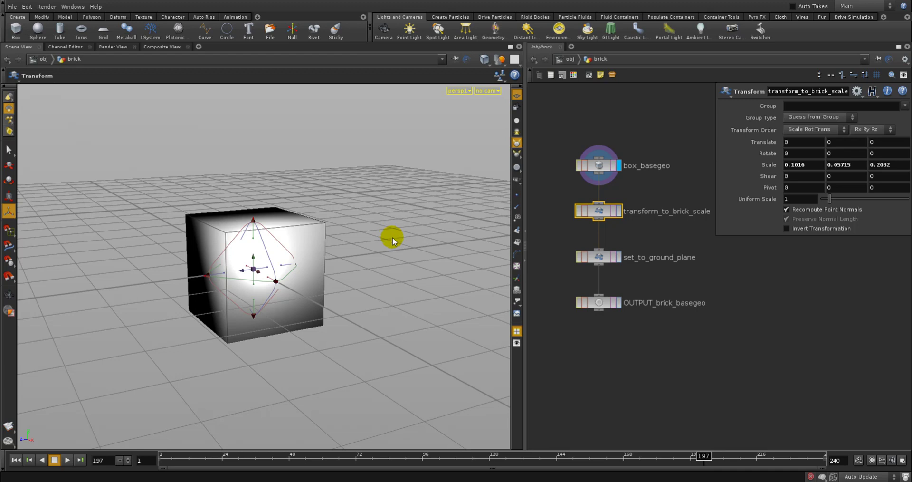
left_click(619, 211)
left_click(604, 209)
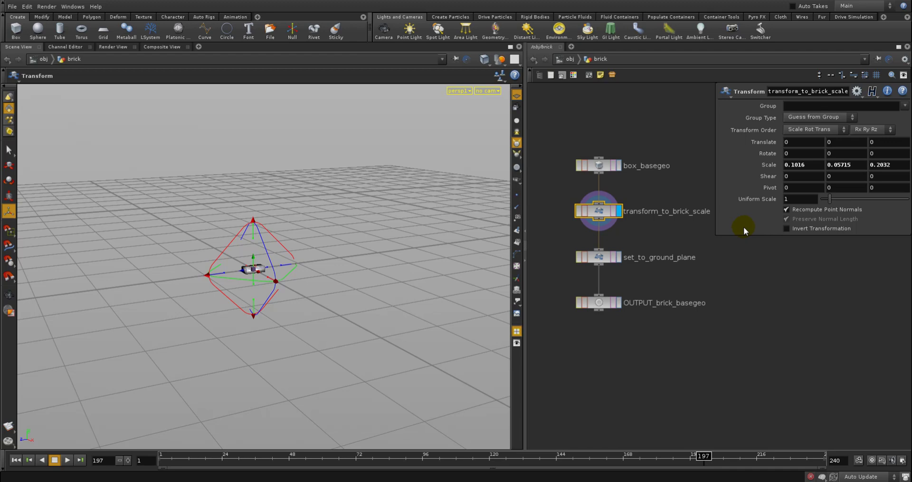
Select transform_to_brick_scale and examine the scaled brick's position relative to the ground grid up close.
middle_click_drag(682, 232, 680, 218)
key("Left")
left_click(678, 218)
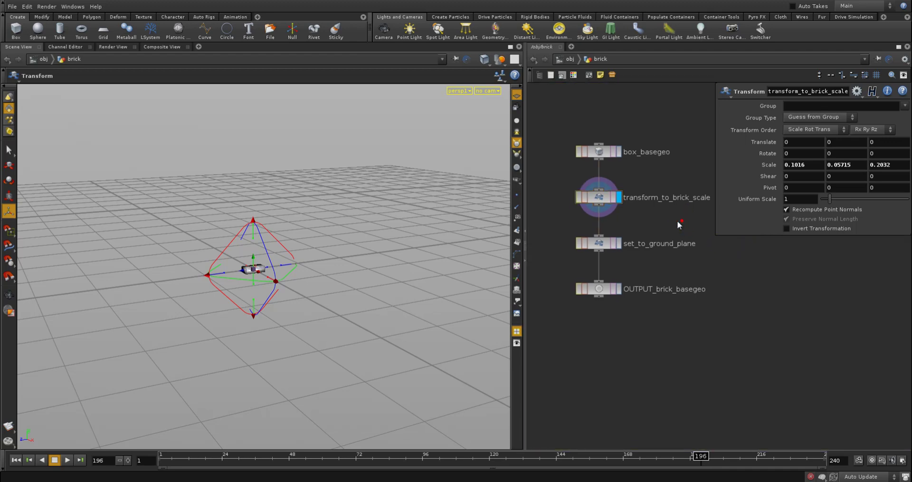
left_click(602, 199)
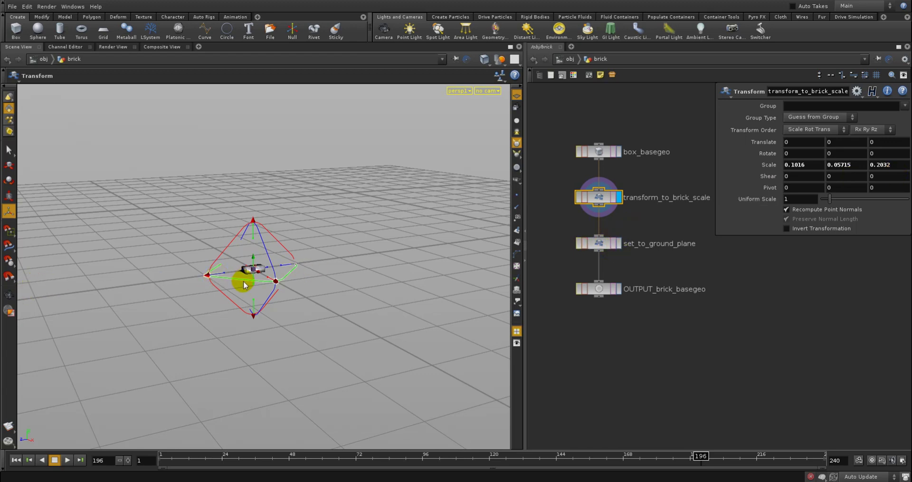
key("Escape")
right_click_drag(245, 283, 454, 244)
mouse_move(256, 271)
left_mouse_down()
mouse_move(279, 254)
mouse_move(318, 252)
mouse_move(269, 264)
left_mouse_up()
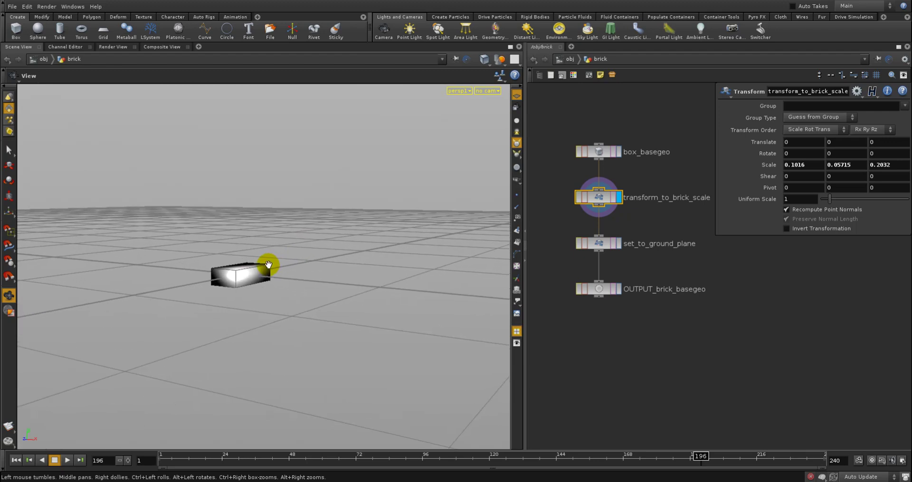
left_click_drag(268, 264, 265, 261)
Display and select the set_to_ground_plane node, and enlarge its parameter display to inspect the Translate values.
left_click(616, 243)
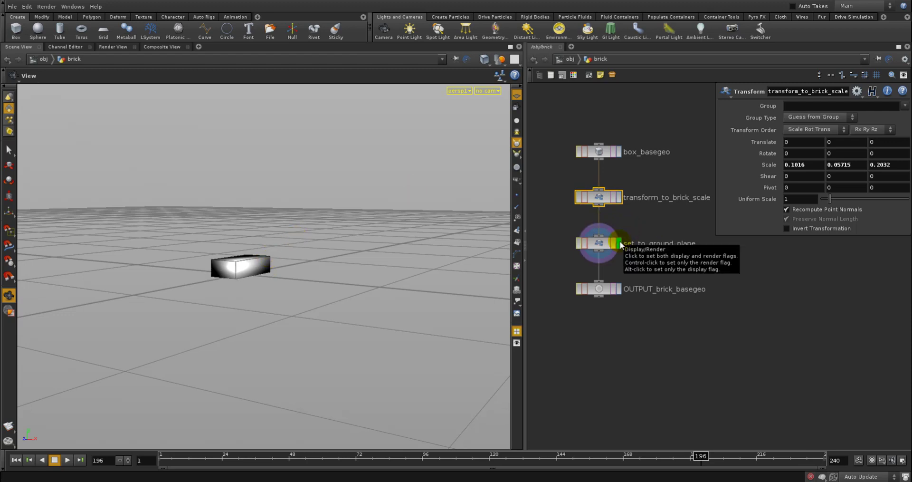
left_click(601, 244)
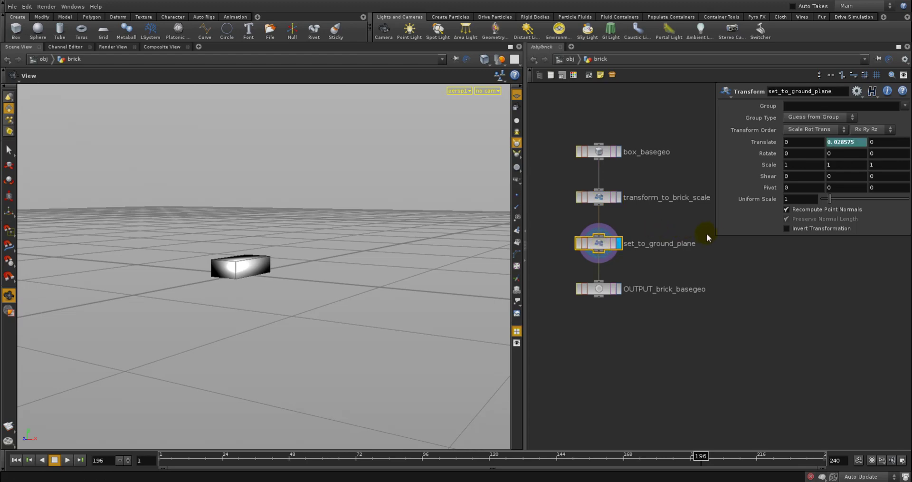
left_click_drag(716, 234, 618, 259)
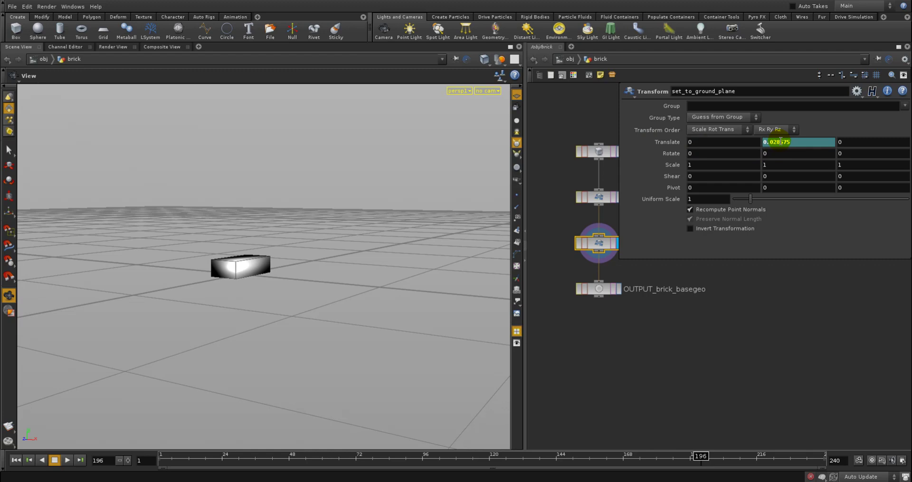
left_click_drag(178, 281, 260, 291)
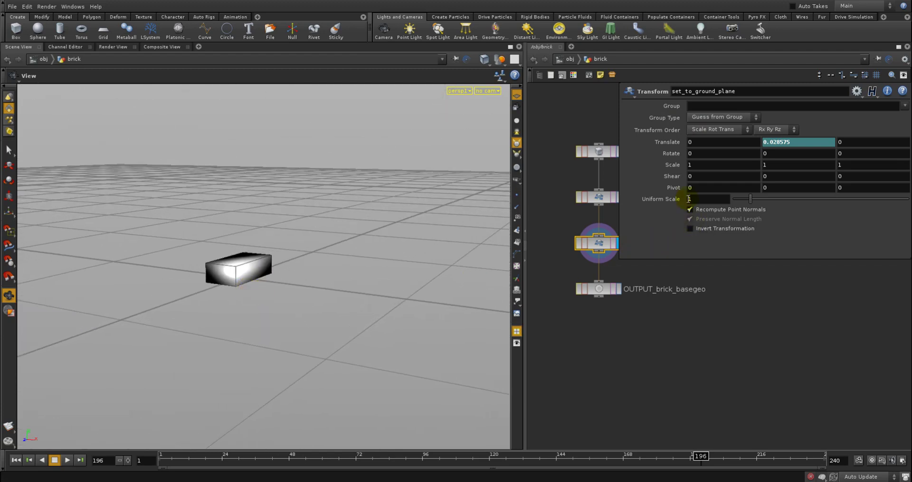
Reveal the expression behind the Y translate of set_to_ground_plane and inspect it without changing it.
left_click(675, 146)
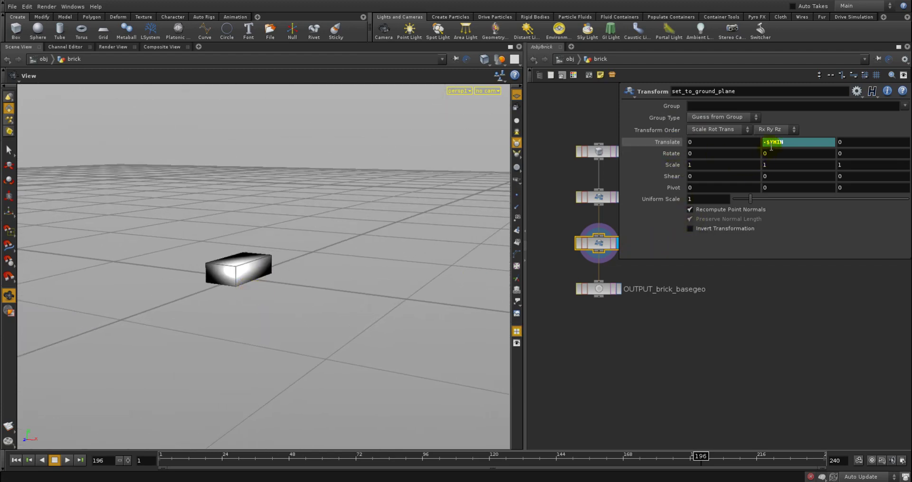
left_click(771, 142)
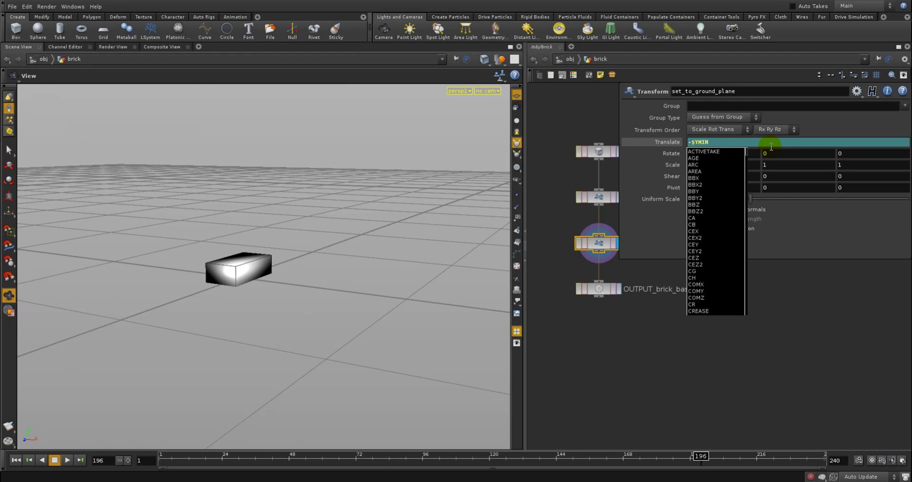
left_click(560, 212)
middle_click_drag(561, 212, 555, 279)
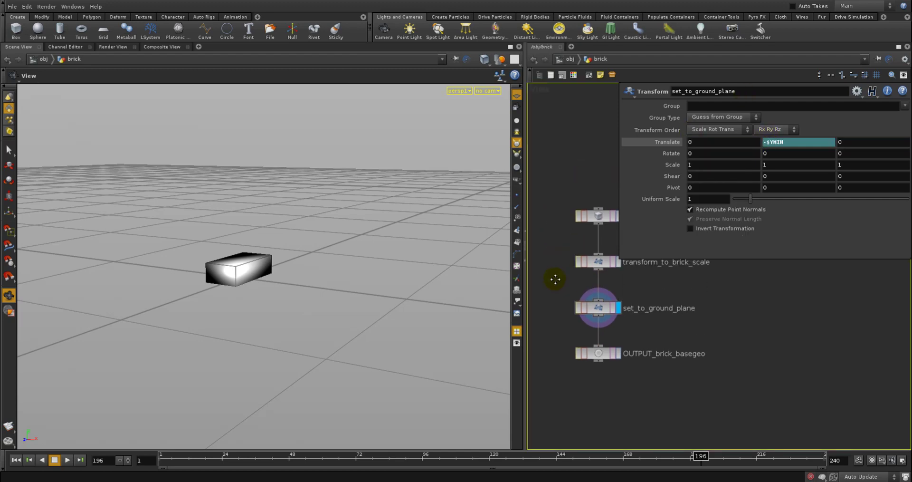
Open the help page for the set_to_ground_plane Transform node and move the help window clear of the parameters.
left_click(598, 308)
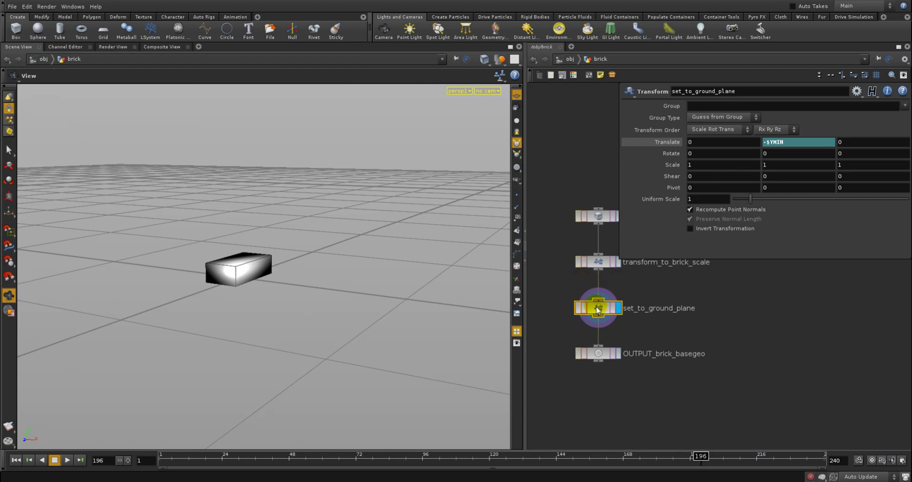
right_click(597, 309)
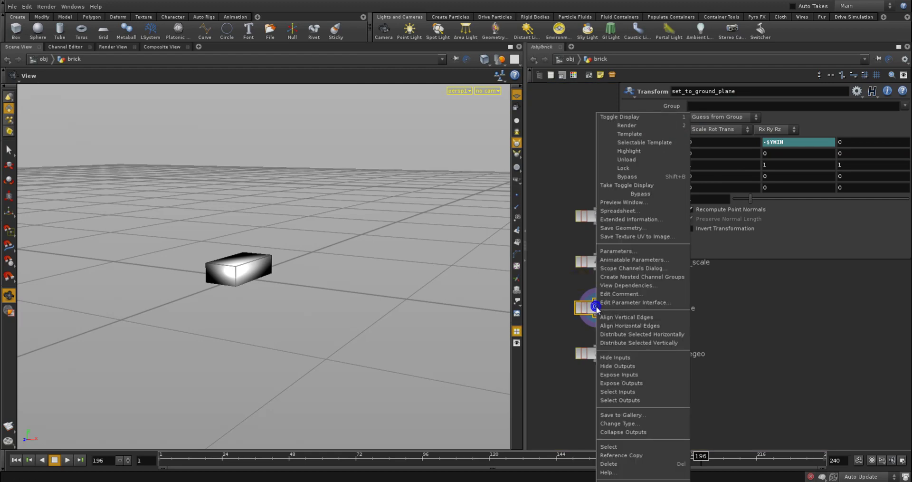
left_click(574, 266)
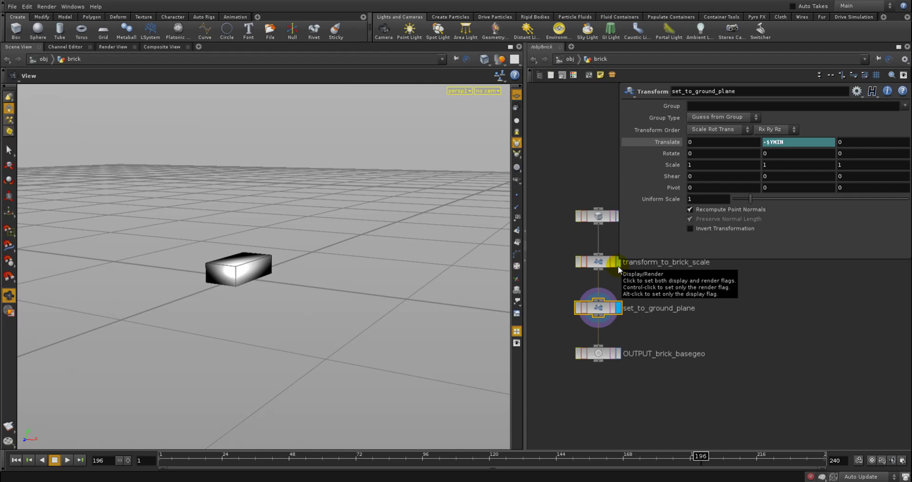
right_click(605, 308)
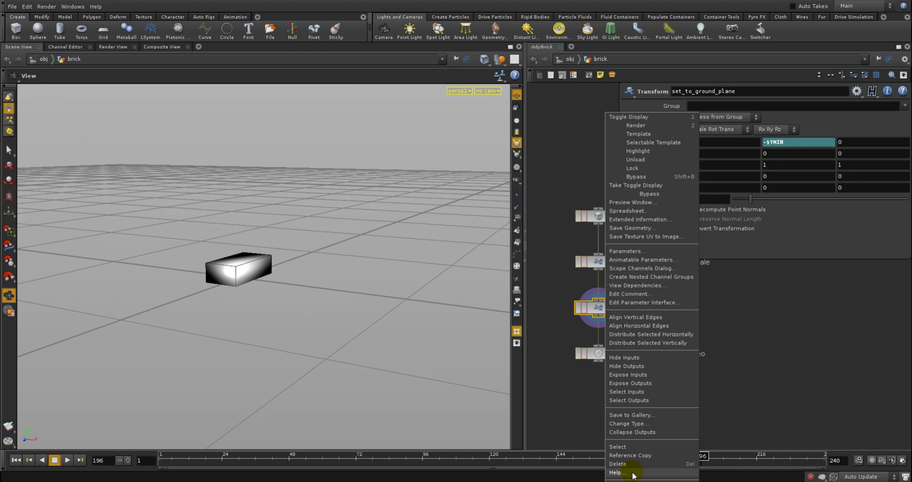
left_click(617, 472)
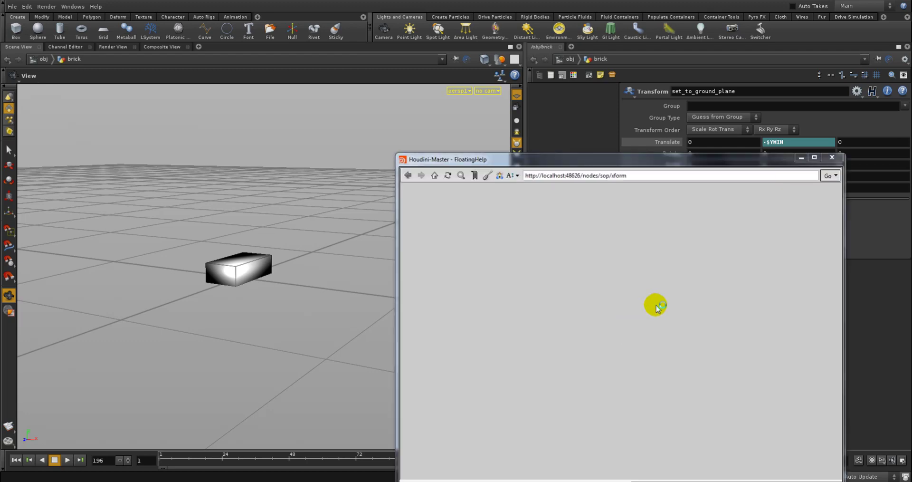
left_click_drag(497, 159, 276, 59)
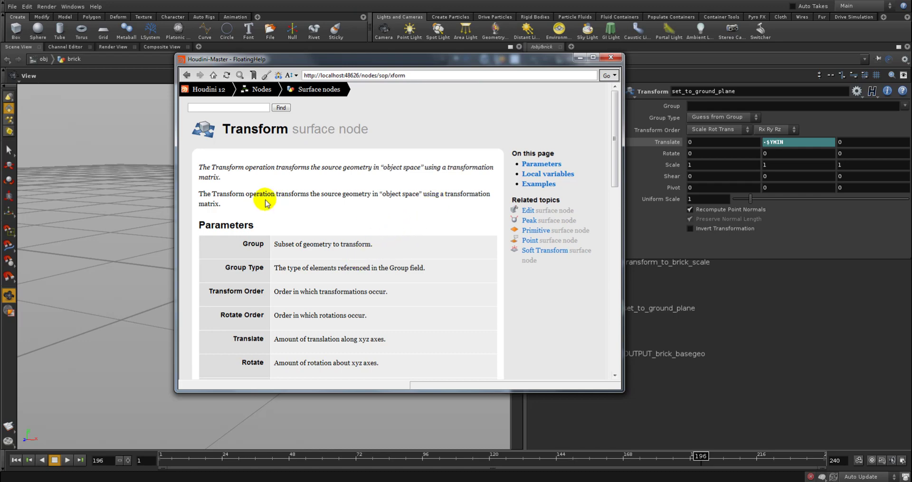
Read the local variables section of the Transform help, covering the bounding box extents and size, and close the help.
scroll(266, 203, "down", 2)
scroll(266, 203, "down", 15)
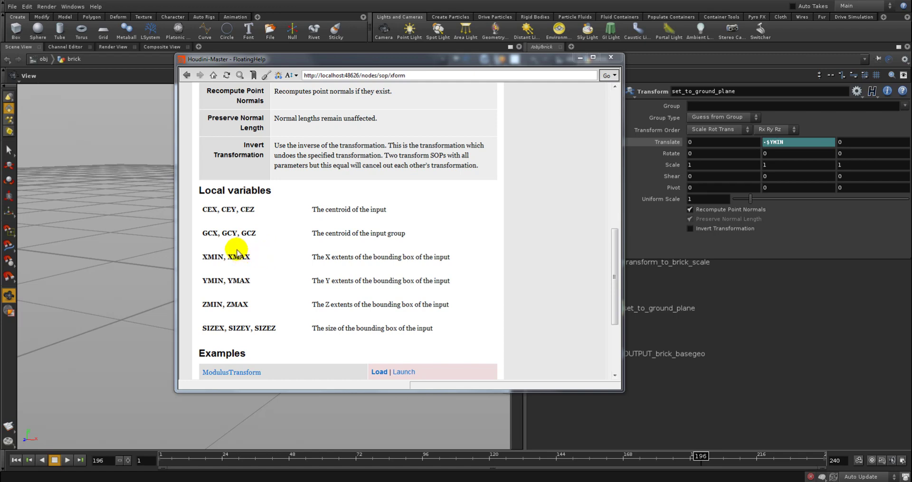
left_click_drag(204, 255, 433, 338)
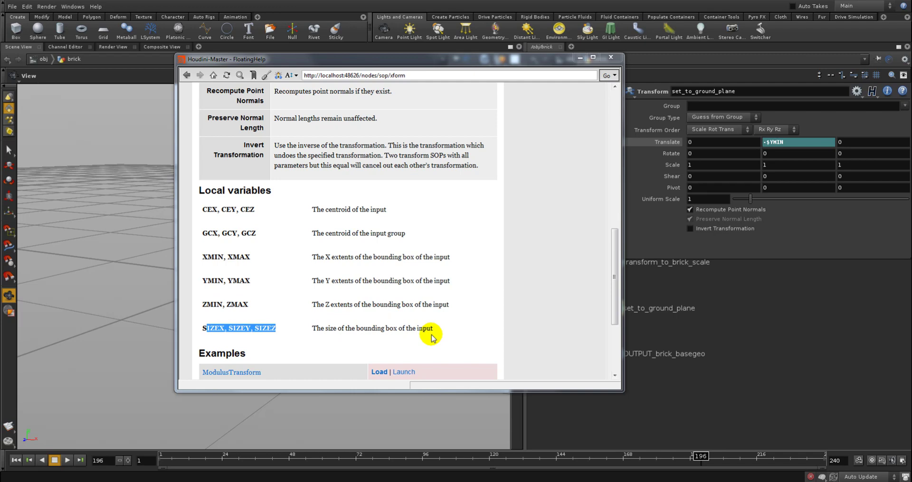
left_click(611, 57)
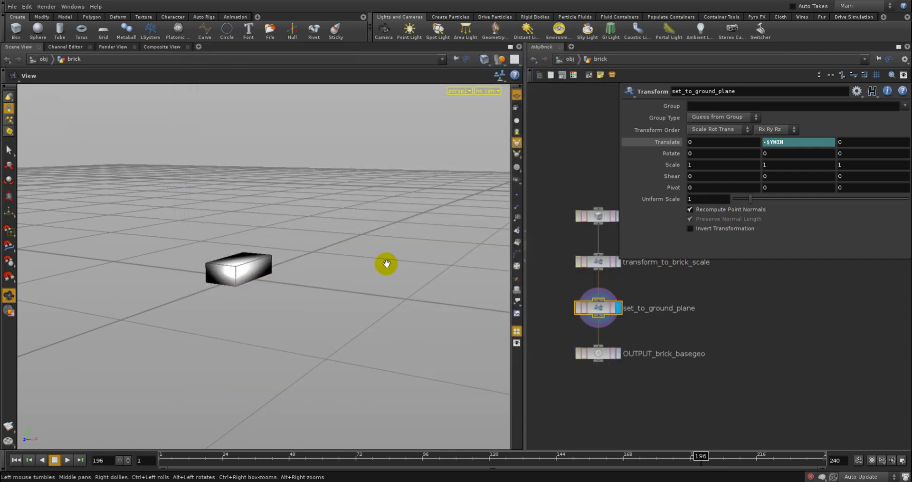
Toggle the bypass of set_to_ground_plane on and off repeatedly to compare the brick's height, leaving the node active.
left_click(581, 310)
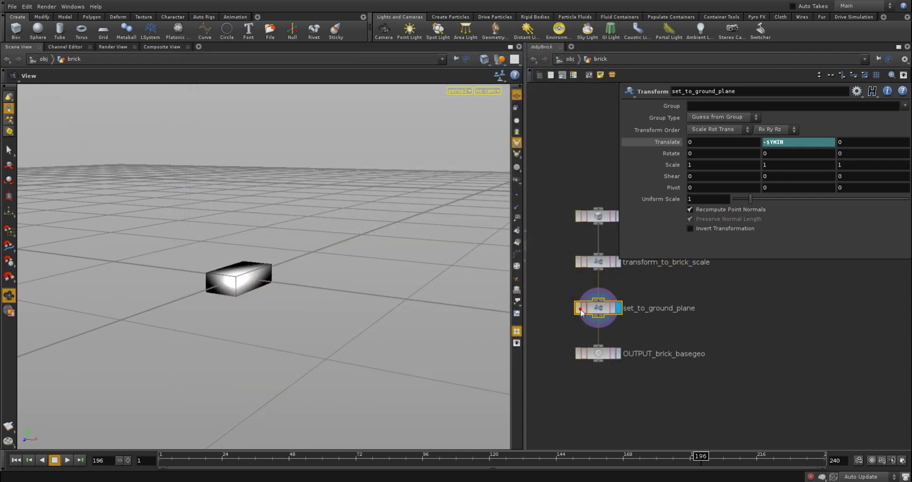
left_click(581, 309)
left_click(580, 309)
left_click(580, 310)
left_click(581, 309)
left_click(581, 309)
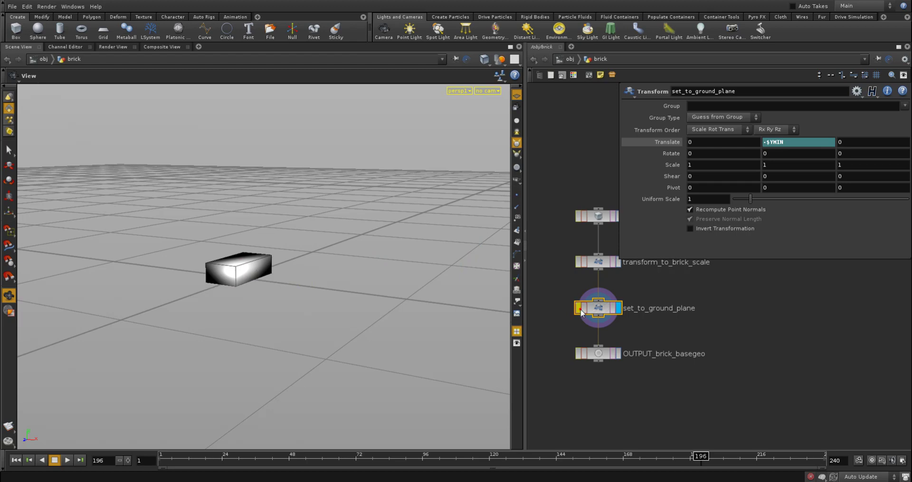
left_click(581, 309)
left_click(580, 309)
left_click(580, 309)
left_click(581, 309)
Bypass set_to_ground_plane, compare the brick against the grid up close with the evaluated Y translate shown, and reactivate the node.
left_click(763, 141)
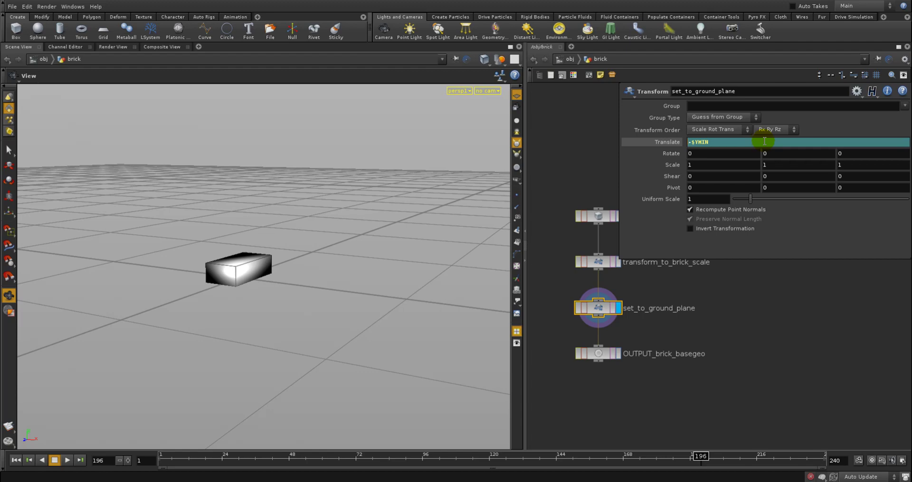
left_click(580, 309)
left_click_drag(130, 306, 283, 308)
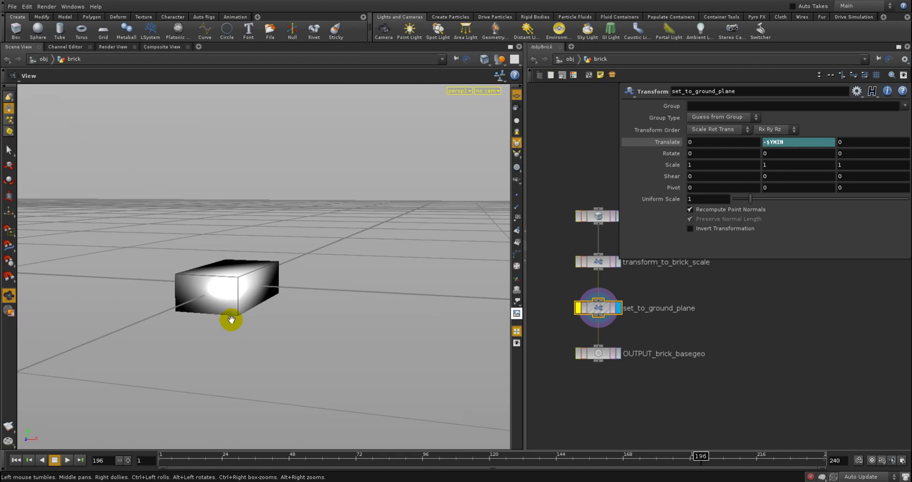
left_click(665, 141)
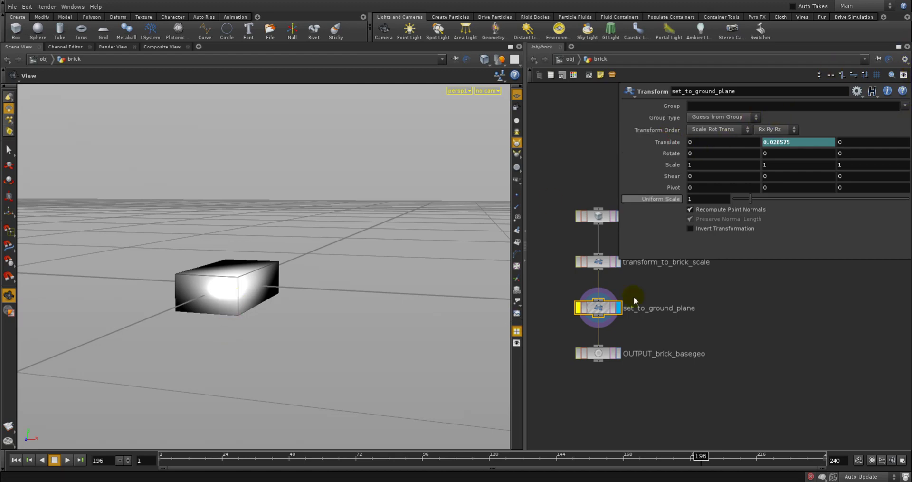
left_click(577, 307)
Review the parameters of box_basegeo, transform_to_brick_scale, set_to_ground_plane and OUTPUT_brick_basegeo in network order.
middle_click_drag(607, 355, 595, 304)
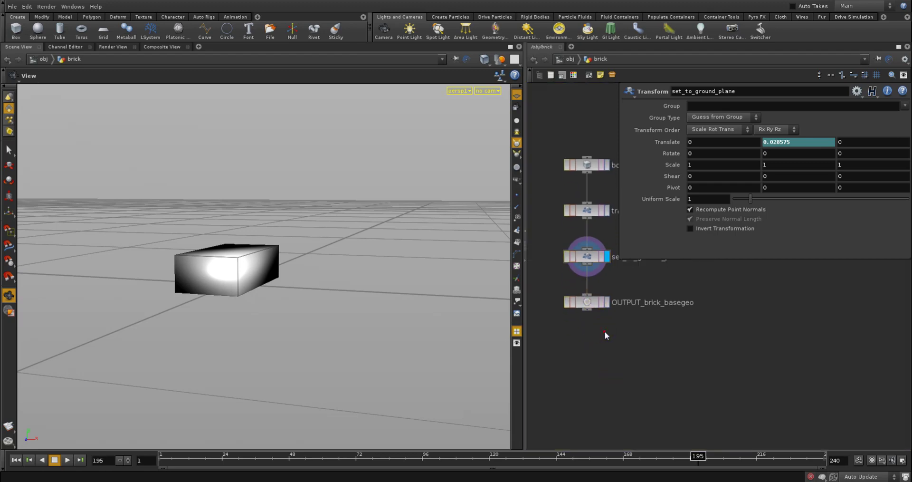
left_click(584, 162)
left_click(587, 210)
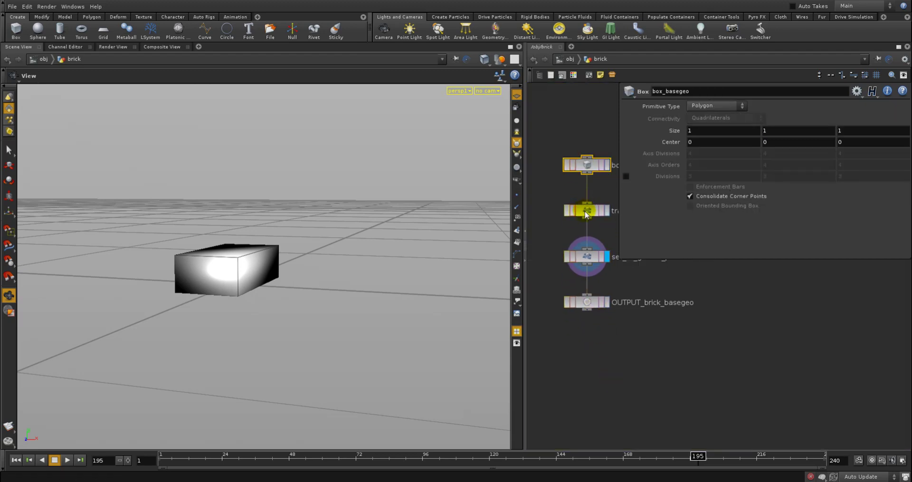
middle_click_drag(565, 183, 555, 180)
left_click(579, 258)
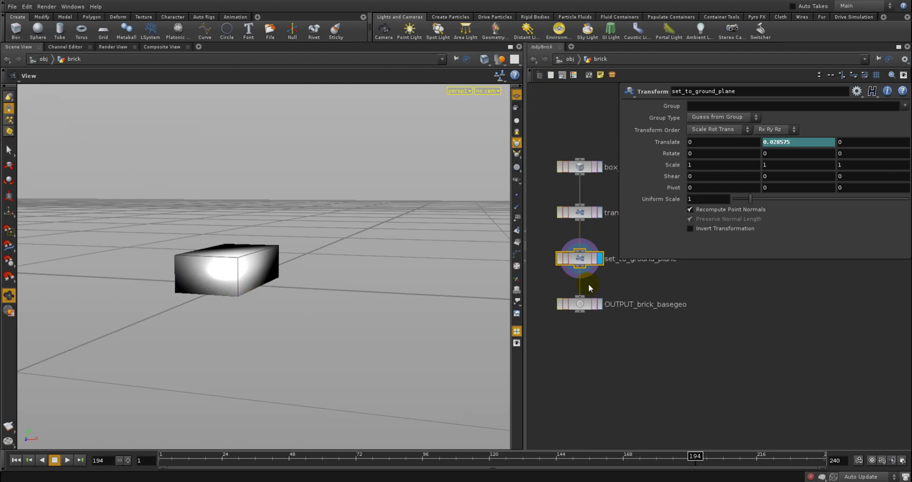
left_click(582, 304)
middle_click_drag(585, 353, 590, 365)
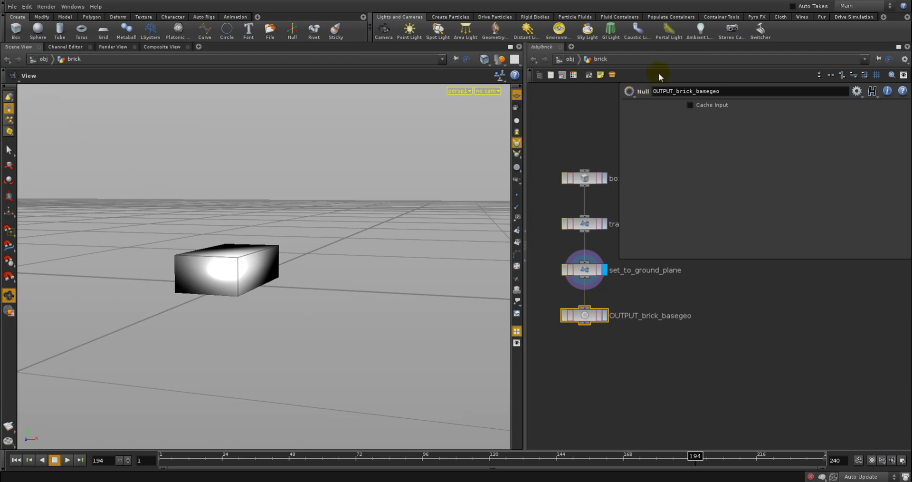
Inspect the parameters of box_basegeo and its available primitive types, leaving Polygon selected.
left_click(584, 178)
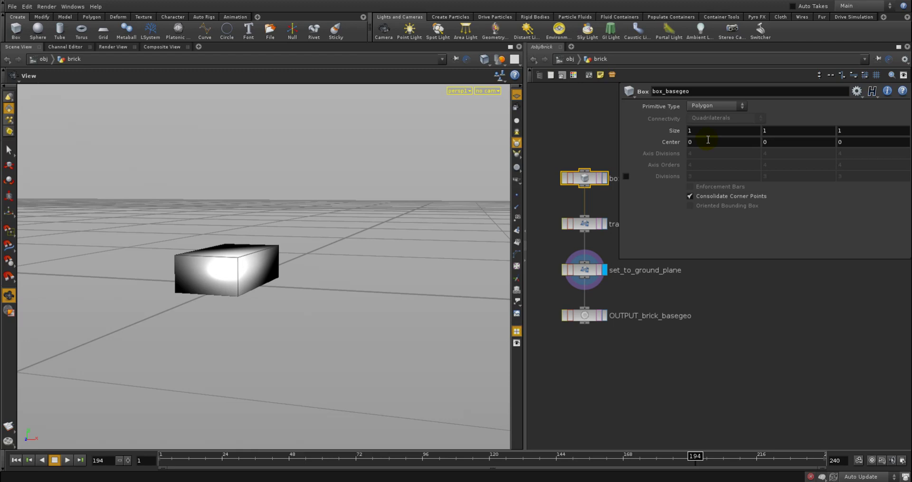
left_click(704, 106)
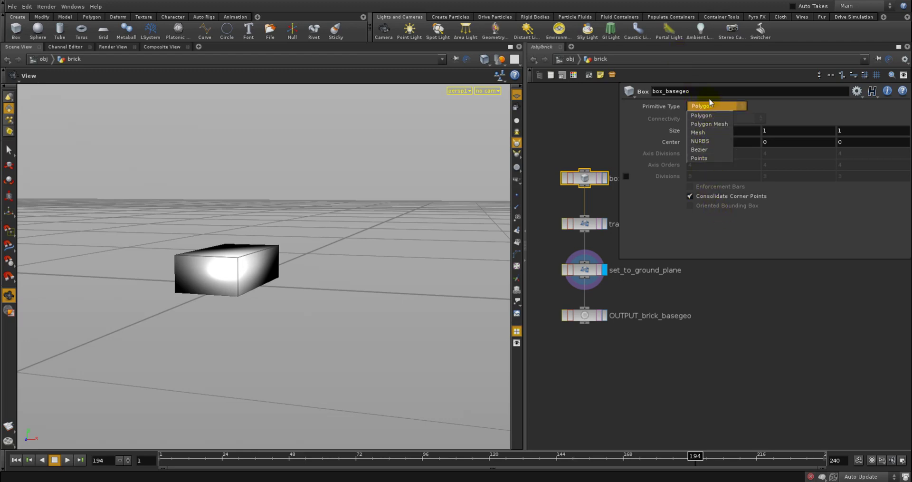
left_click(710, 106)
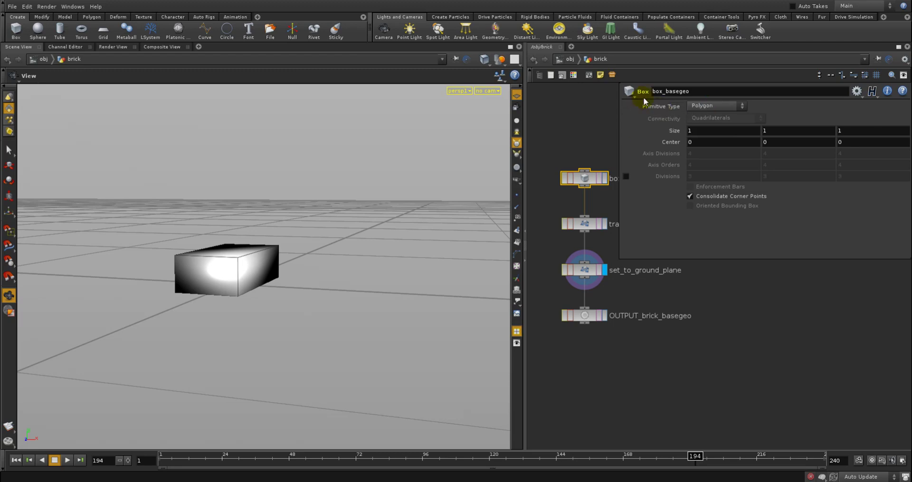
Inspect the two Transform nodes below box_basegeo and the Null at the end of the chain one after another.
left_click(590, 226)
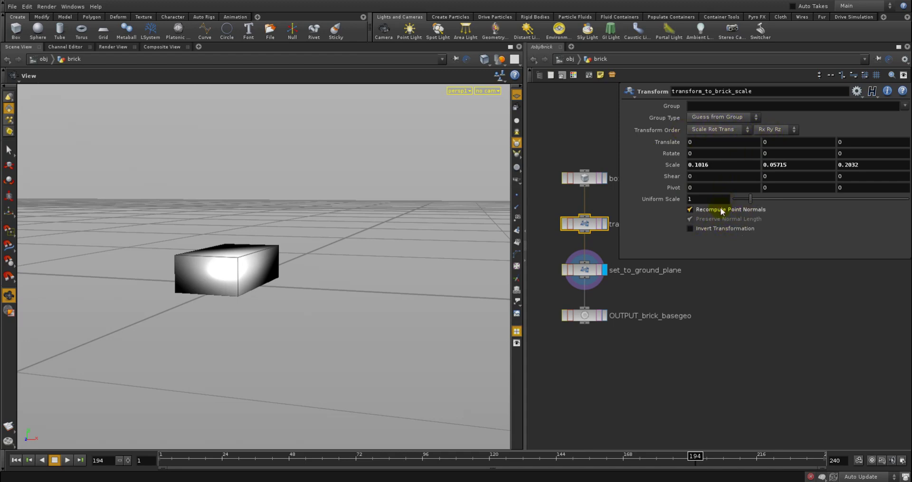
left_click(584, 268)
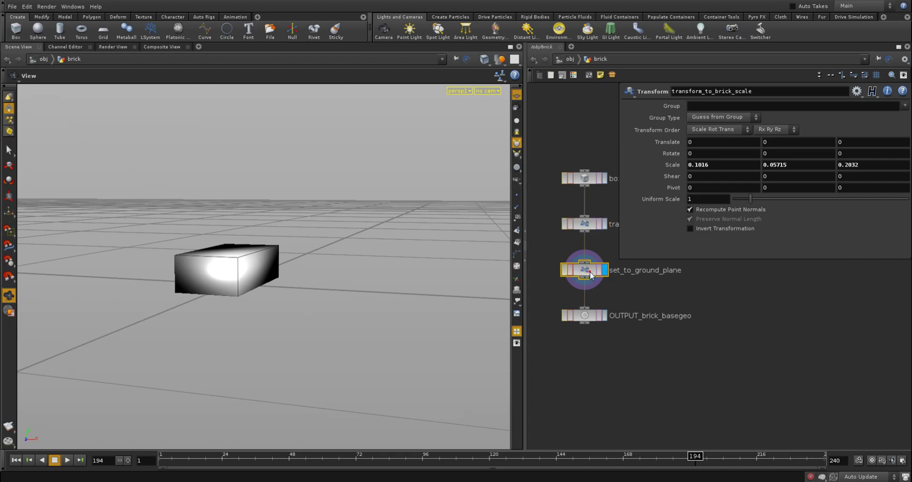
left_click(588, 317)
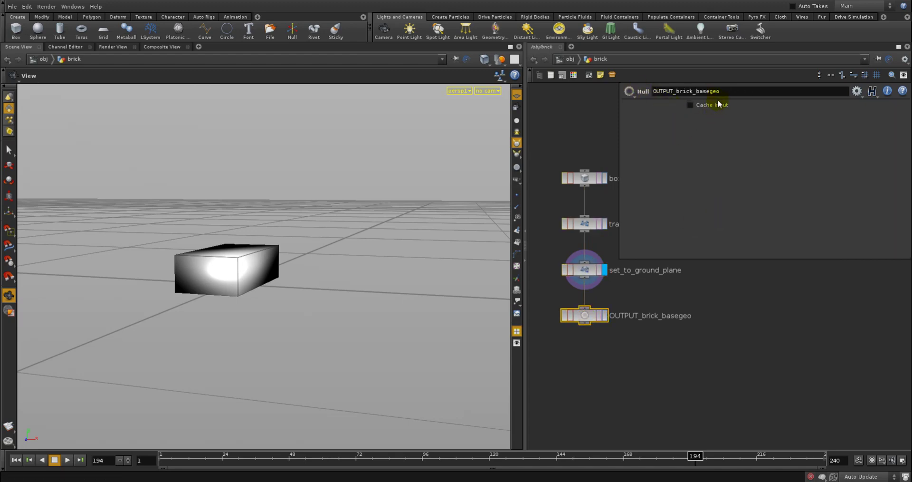
key("Left")
middle_click_drag(587, 350, 586, 367)
left_click(586, 366)
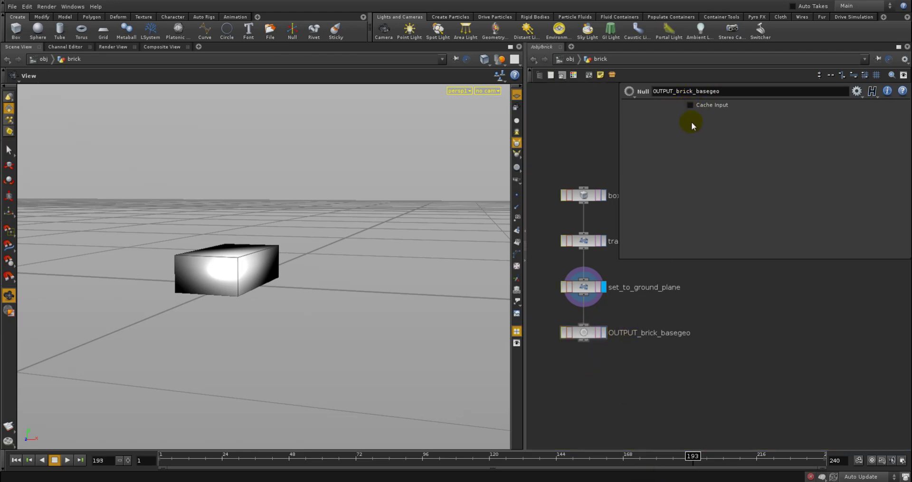
Make OUTPUT_brick_basegeo the displayed node and highlight its name without renaming it.
left_click(587, 332)
left_click(605, 332)
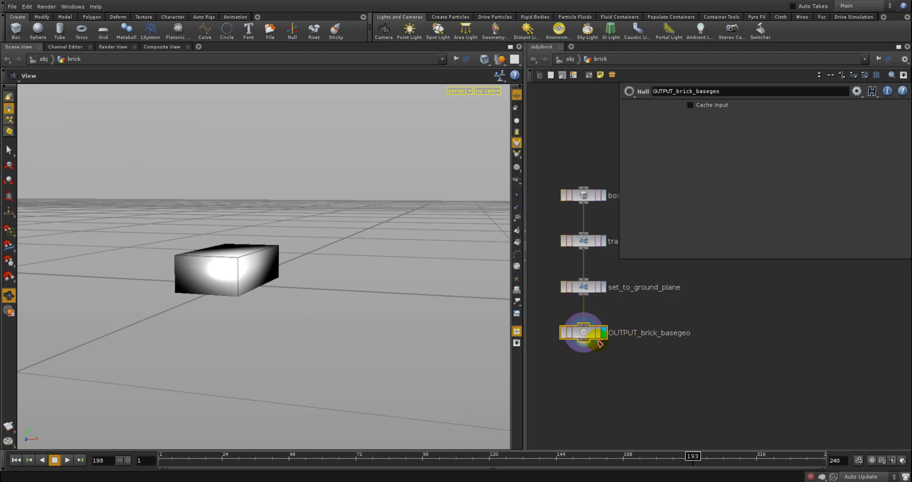
double_click(621, 334)
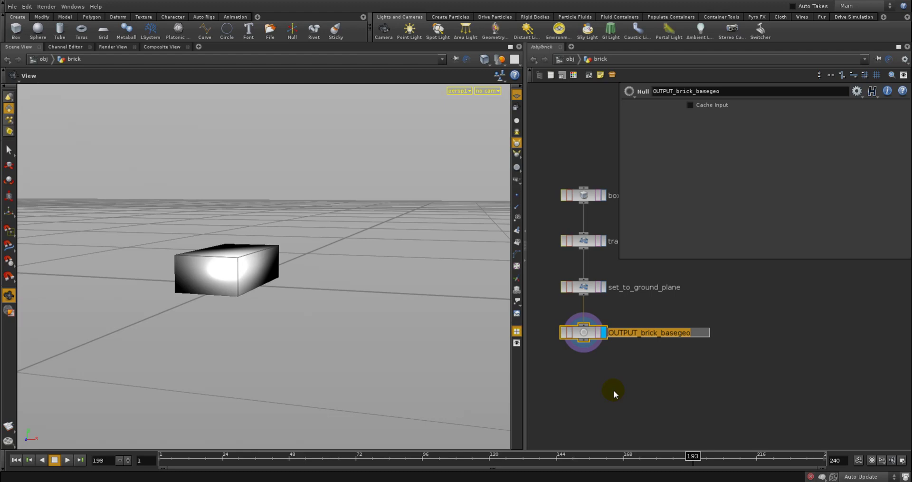
middle_click_drag(616, 375, 611, 398)
key("Left")
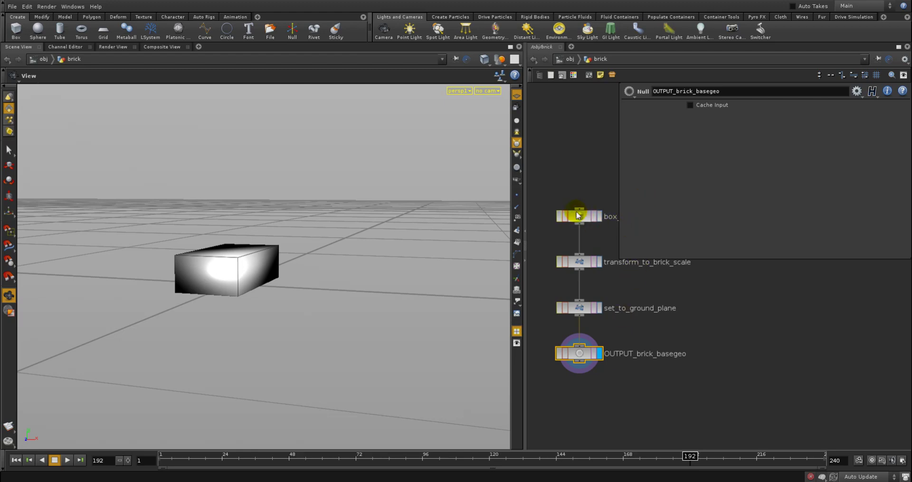
Display box_basegeo with its parameters and examine the unscaled cube from a wider angle.
middle_click_drag(562, 184, 561, 228)
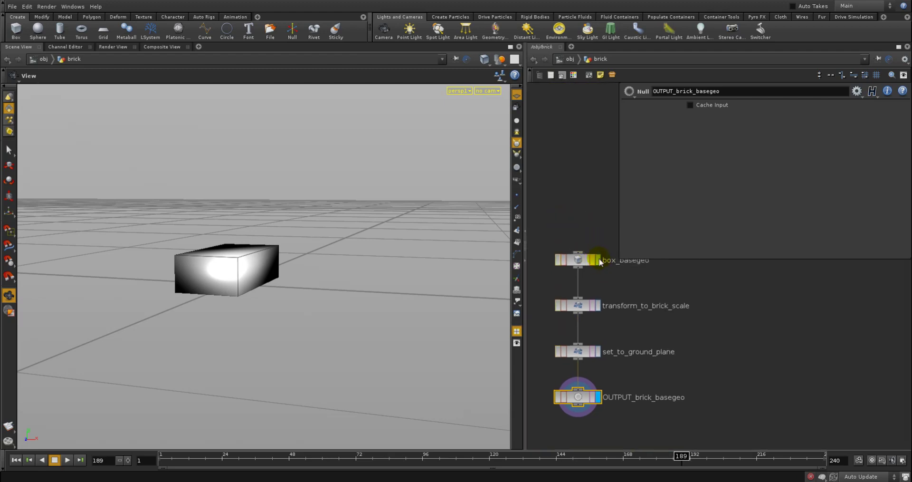
left_click(597, 260)
left_click(577, 260)
right_click_drag(332, 263, 128, 277)
left_click_drag(286, 279, 215, 270)
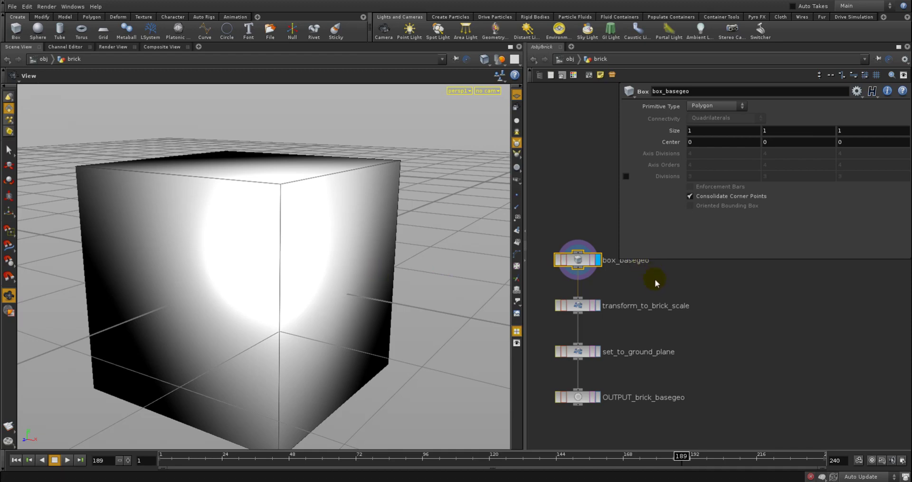
scroll(655, 285, "down", 1, "alt")
middle_click_drag(655, 285, 656, 279, "alt")
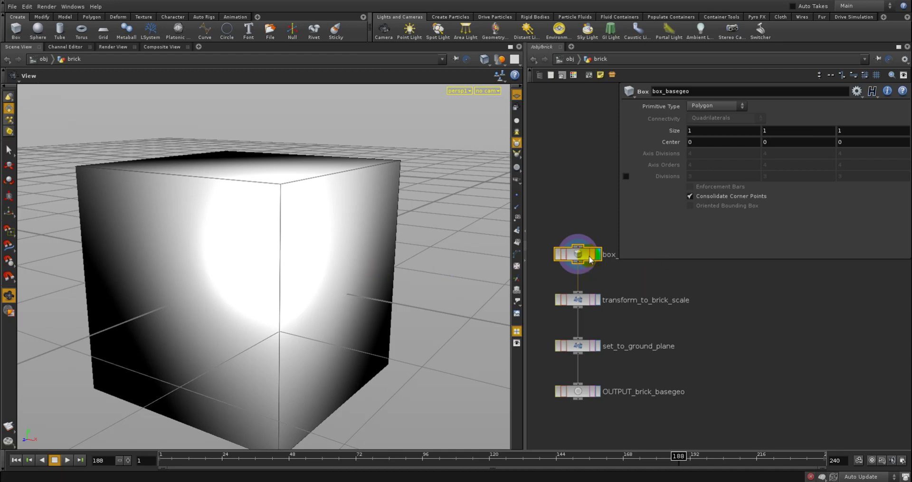
Display transform_to_brick_scale, set_to_ground_plane and OUTPUT_brick_basegeo in turn to compare each stage of the brick.
left_click(598, 300)
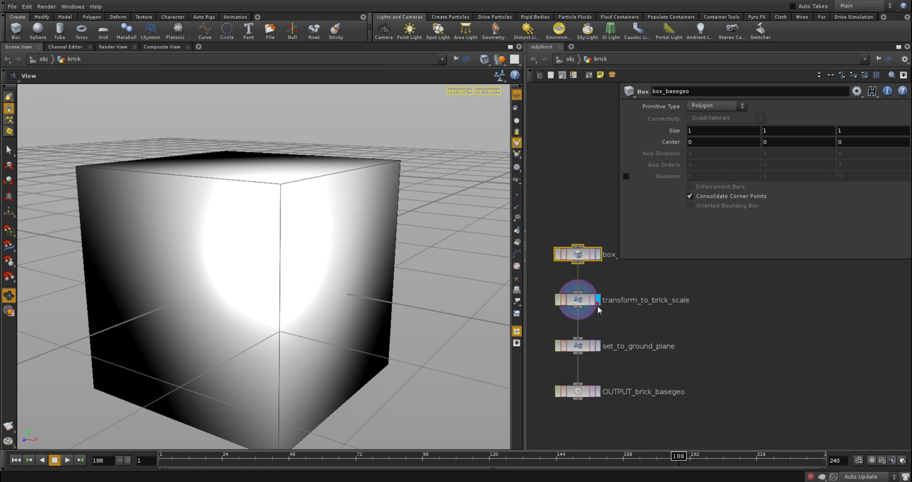
left_click(597, 345)
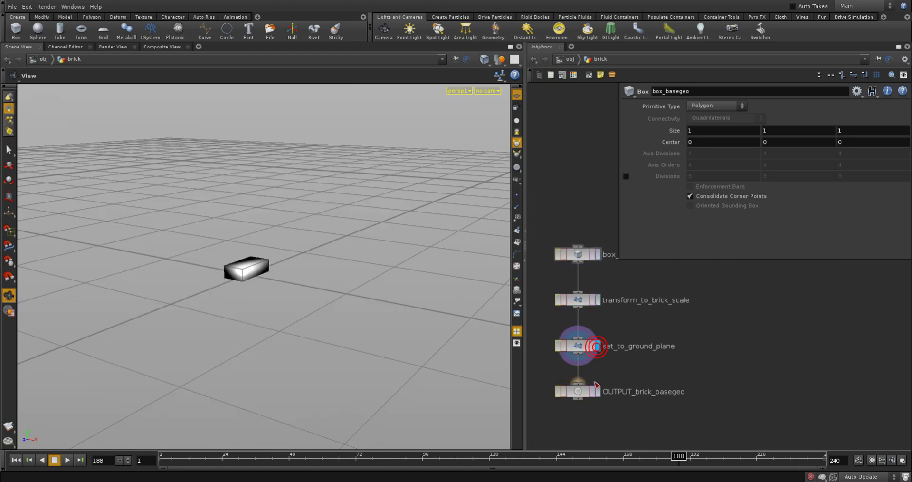
left_click(597, 391)
left_click(581, 392)
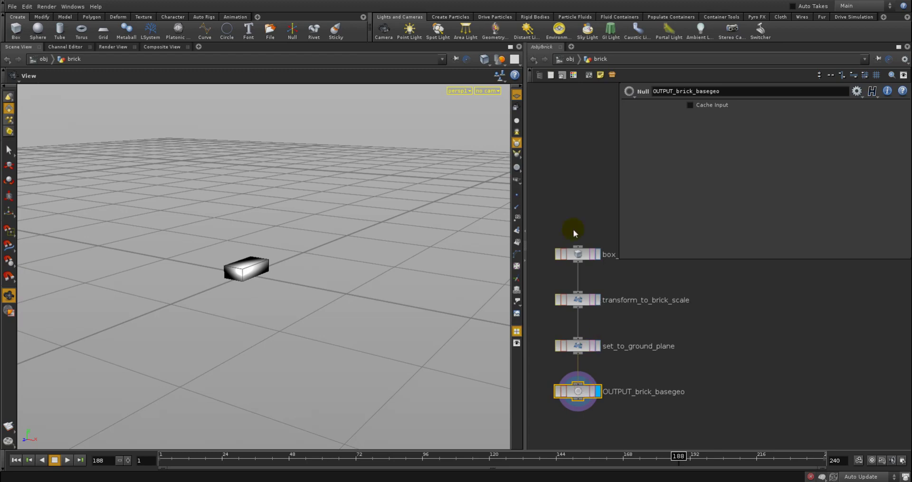
key("Left")
middle_click_drag(558, 201, 560, 200)
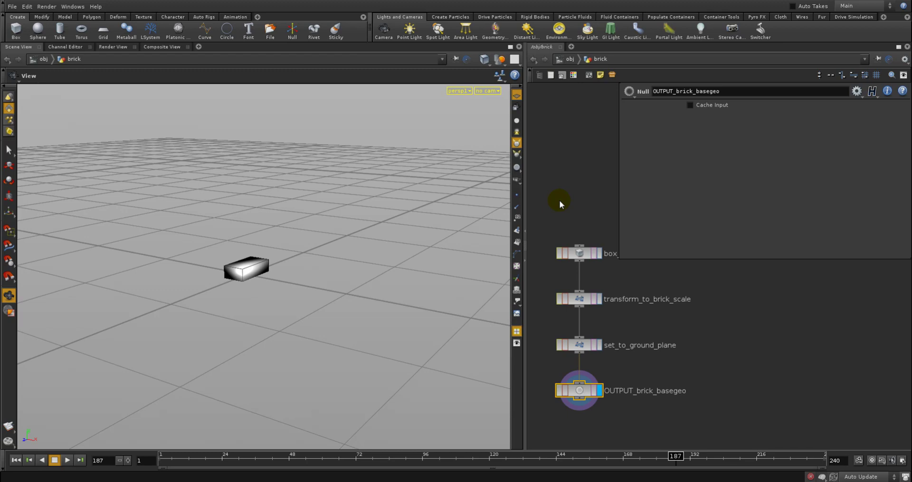
Step the display through box_basegeo, transform_to_brick_scale and set_to_ground_plane, selecting each node to show its parameters.
middle_click_drag(624, 279, 630, 276)
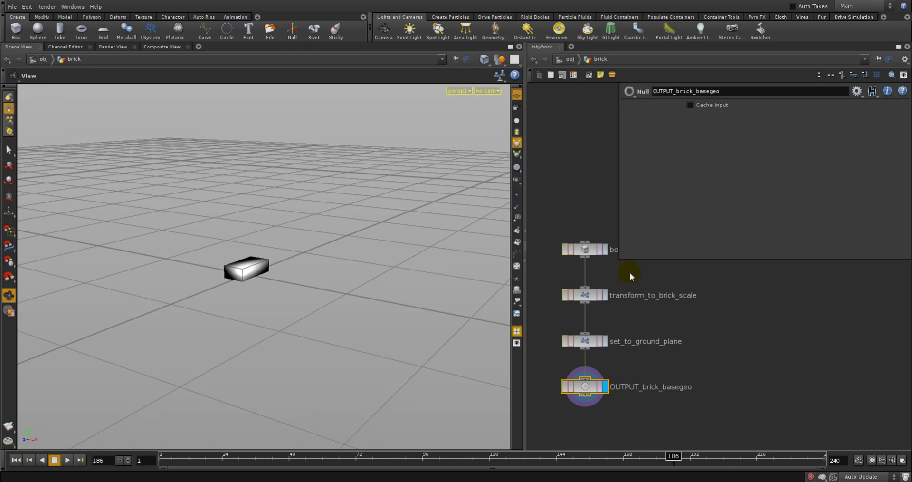
left_click(603, 250)
left_click(585, 250)
left_click(604, 295)
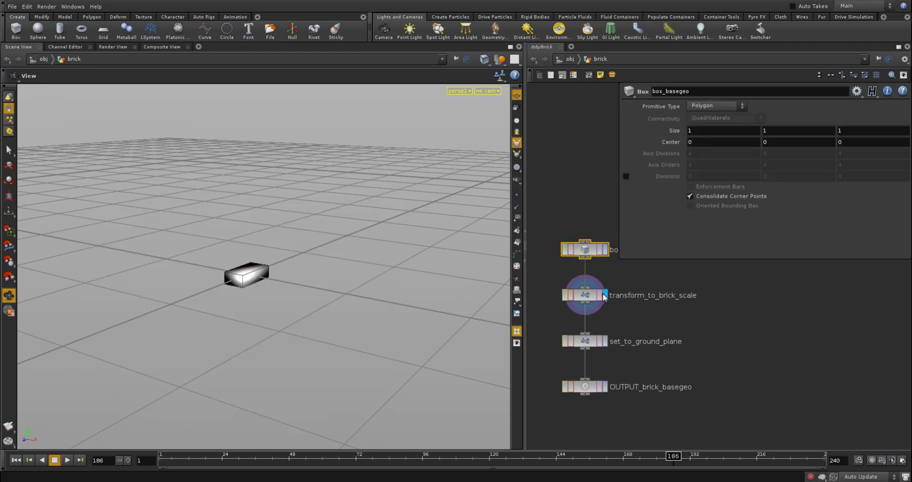
left_click(586, 294)
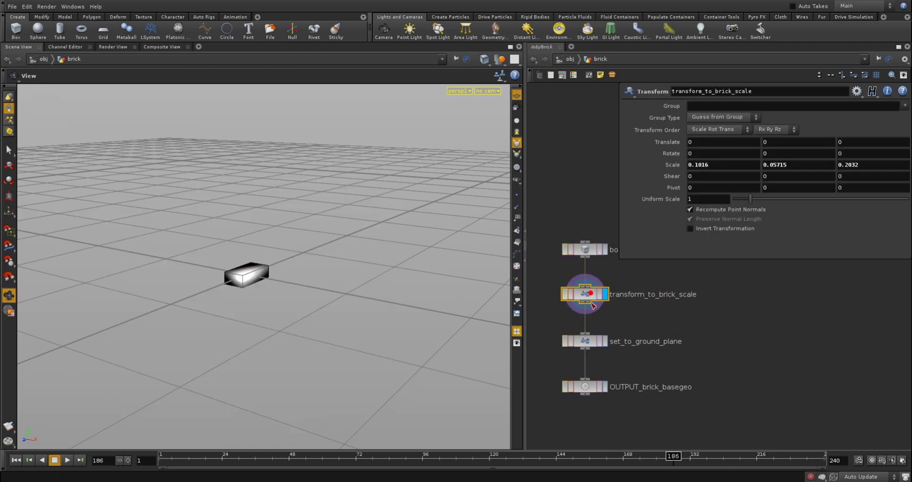
left_click(604, 342)
left_click(585, 341)
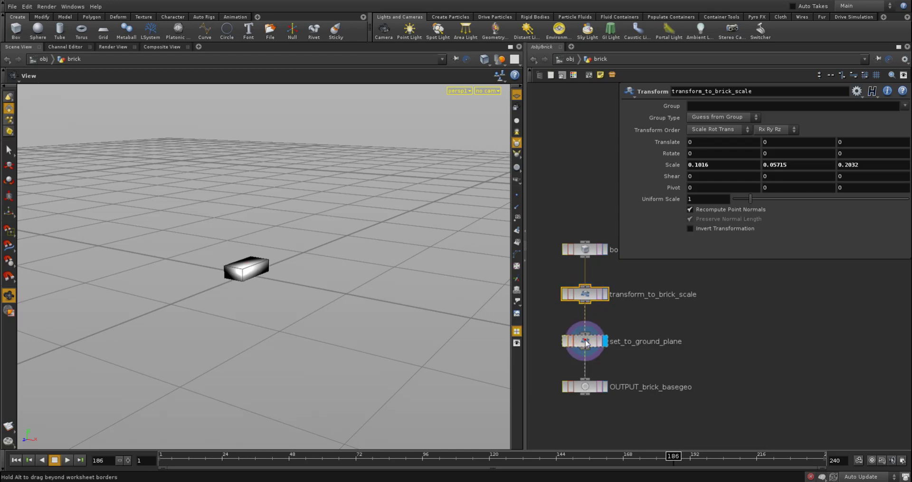
Display and select OUTPUT_brick_basegeo, highlight its name while leaving it as is, and deselect the node.
left_click(604, 387)
left_click(586, 386)
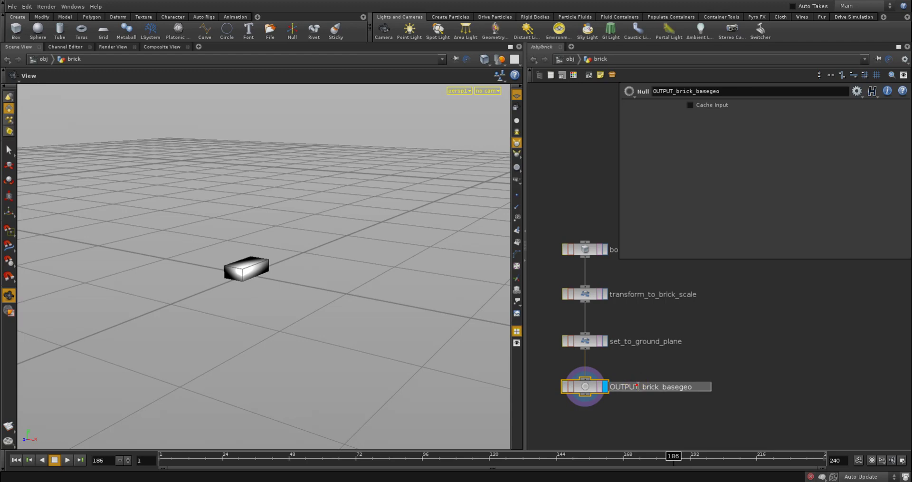
double_click(622, 385)
left_click_drag(623, 385, 692, 379)
left_click(740, 378)
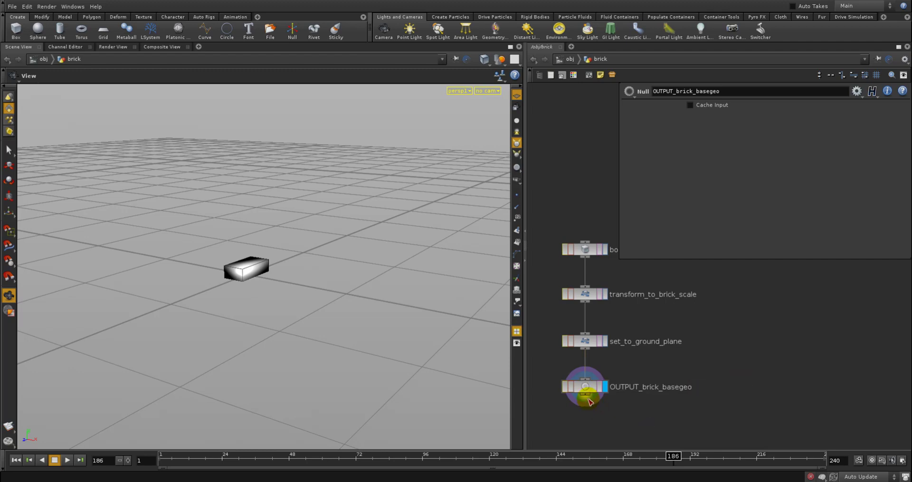
Select transform_to_brick_scale and look over its scale values.
middle_click_drag(680, 376, 664, 380)
right_click_drag(664, 380, 668, 374)
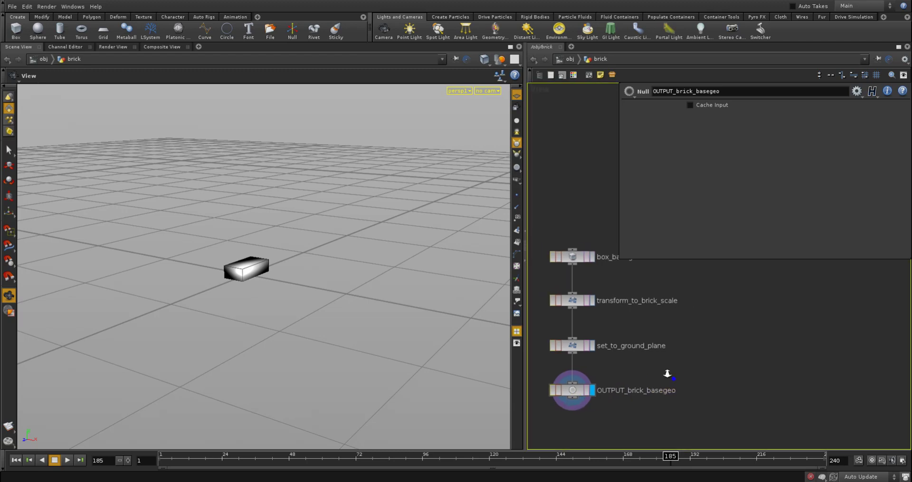
middle_click_drag(667, 374, 668, 373)
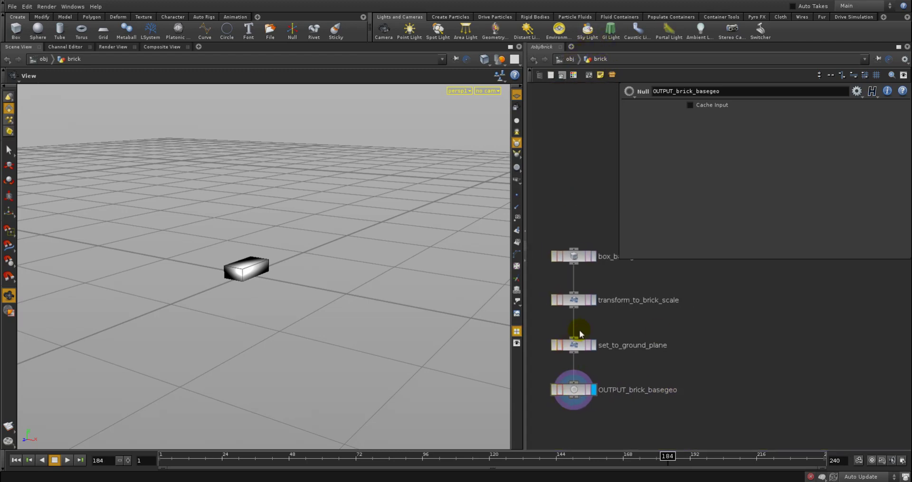
left_click(609, 299)
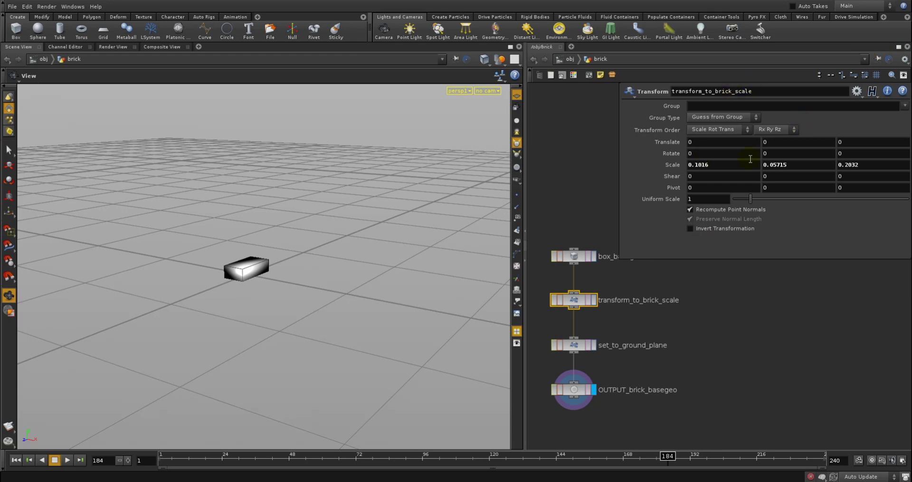
Return to the object level and shift the brick node slightly within the network.
left_click(571, 59)
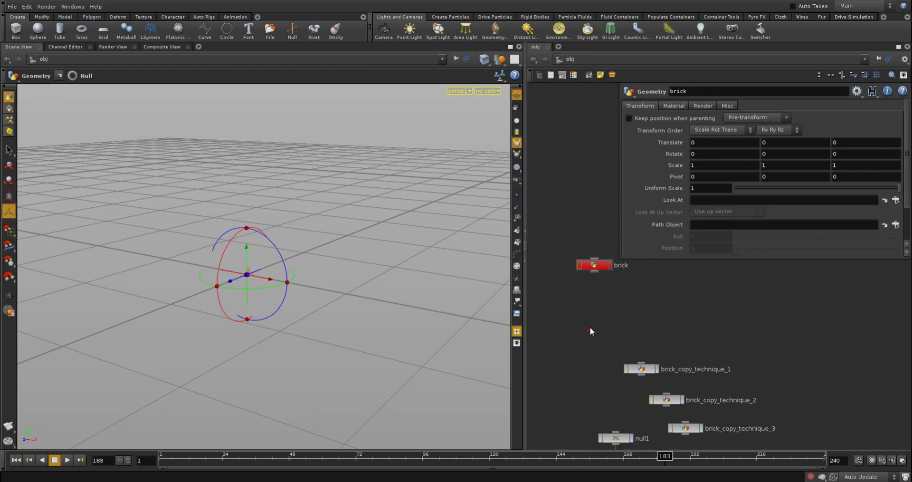
left_click_drag(594, 265, 584, 266)
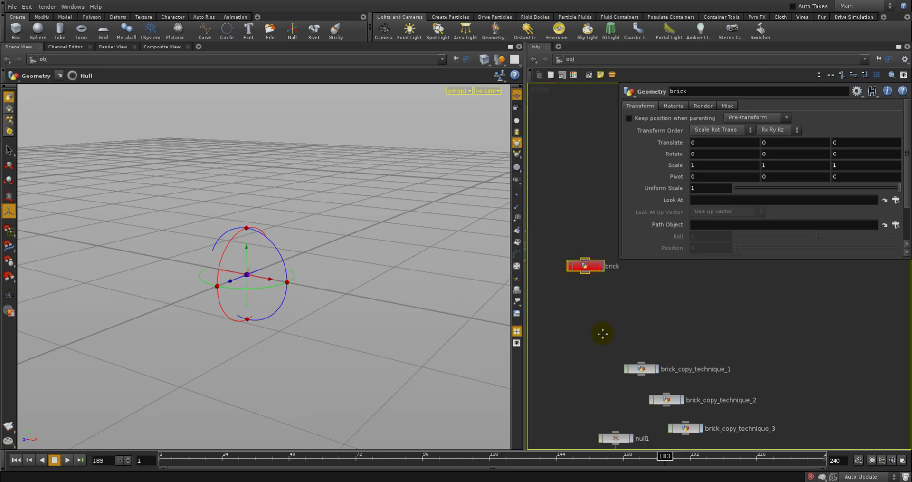
Display brick_copy_technique_1 and look over its whole coloured brick wall in the viewport.
left_click(599, 317)
middle_click_drag(603, 334, 594, 308)
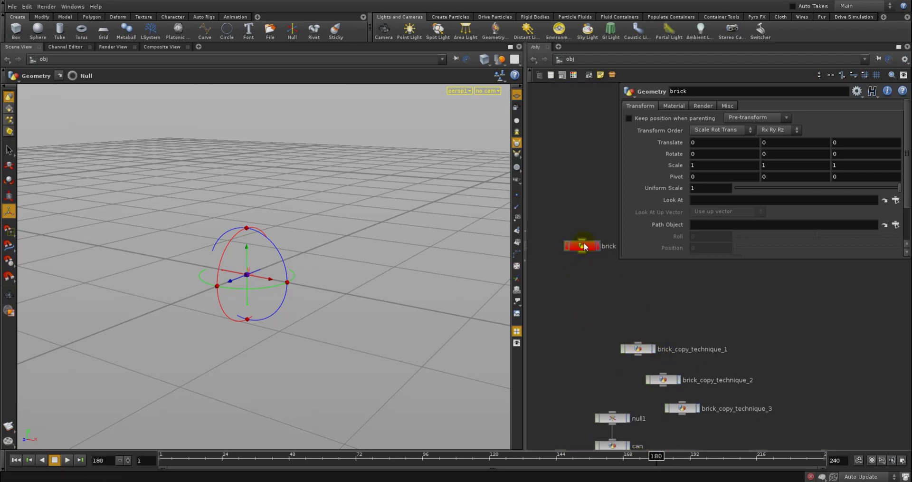
left_click(600, 304)
left_click(652, 348)
left_click(644, 349)
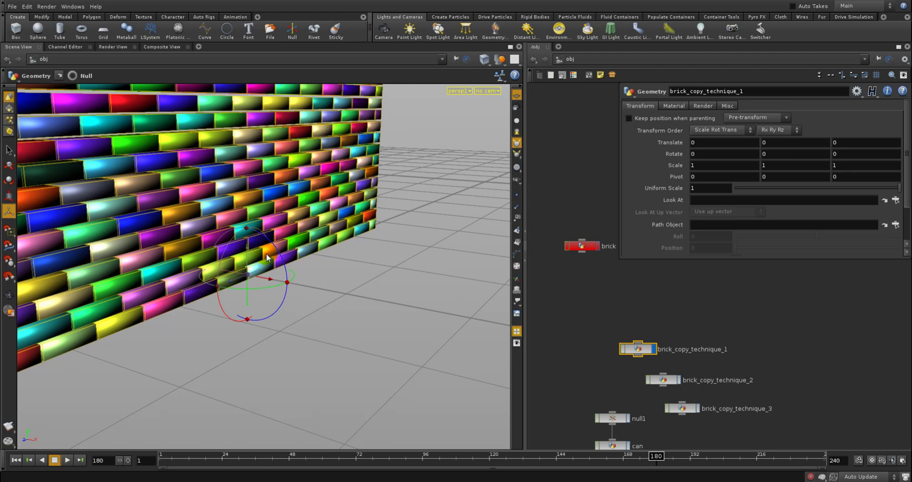
key("Escape")
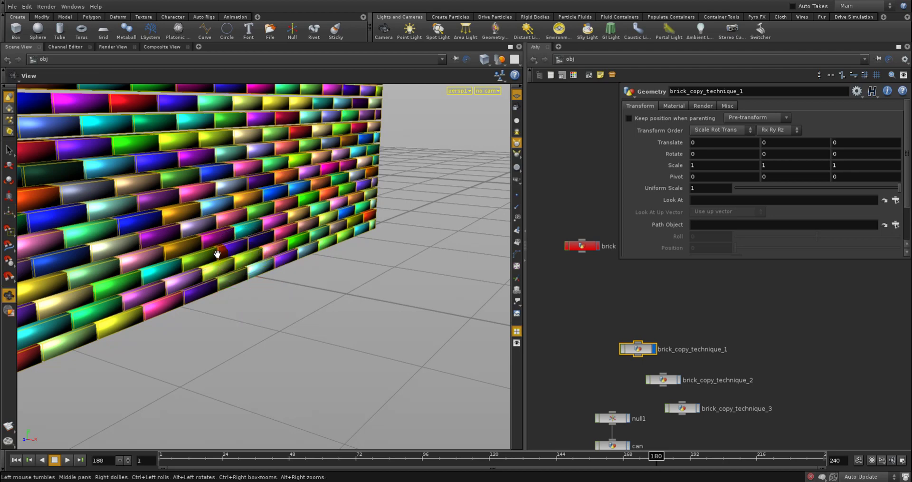
right_click_drag(142, 266, 375, 263)
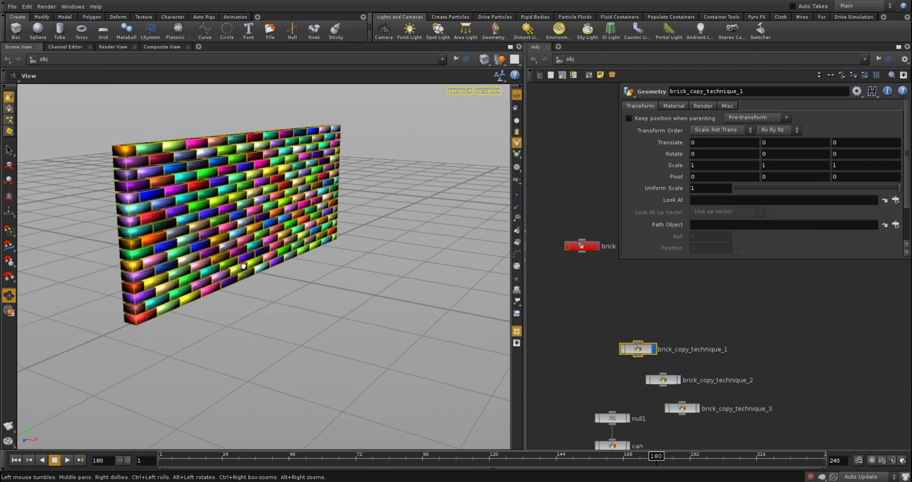
mouse_move(214, 266)
left_mouse_down()
mouse_move(283, 271)
mouse_move(268, 276)
mouse_move(297, 299)
mouse_move(286, 291)
left_mouse_up()
Open the brick_copy_technique_1 network, look over its full node chain down to OUTPUT_wall, and return to the object level.
left_click(639, 351)
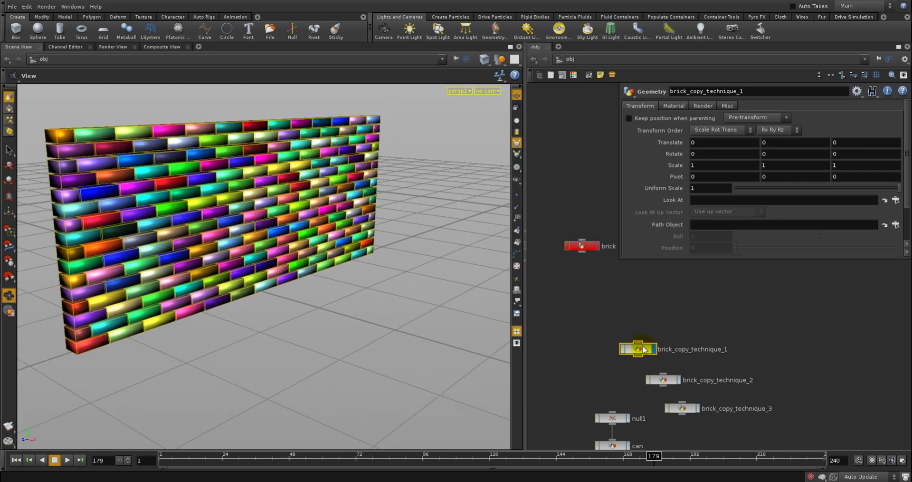
double_click(639, 351)
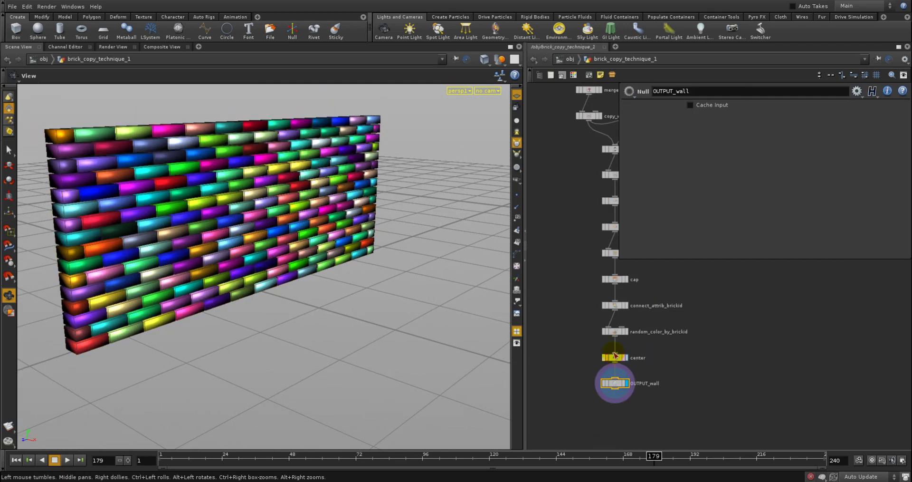
middle_click_drag(572, 370, 572, 381, "alt")
right_click_drag(572, 375, 515, 343, "alt")
scroll(537, 330, "down", 4, "alt")
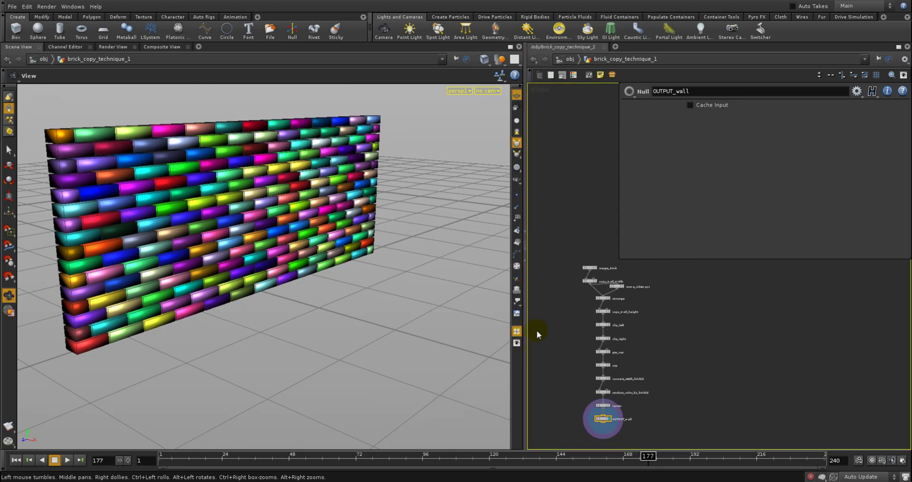
mouse_move(535, 316)
middle_mouse_down("alt")
mouse_move(533, 329)
mouse_move(545, 316)
middle_mouse_up("alt")
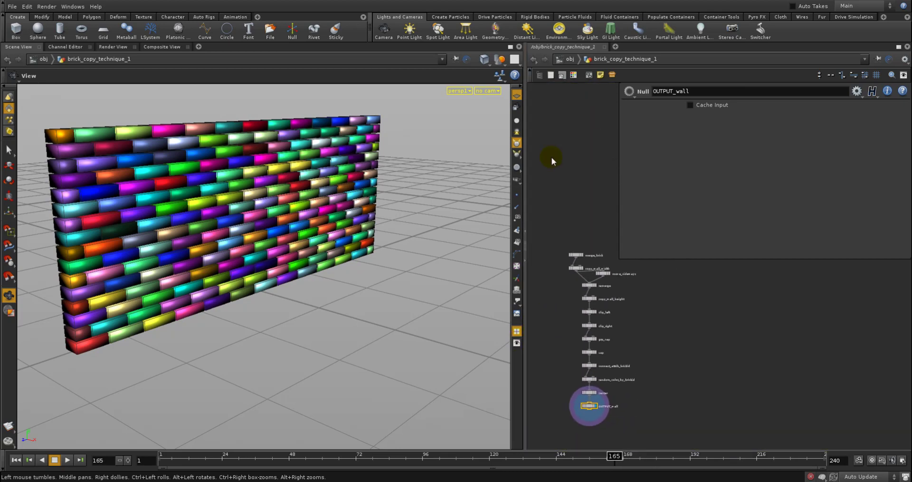
left_click(570, 59)
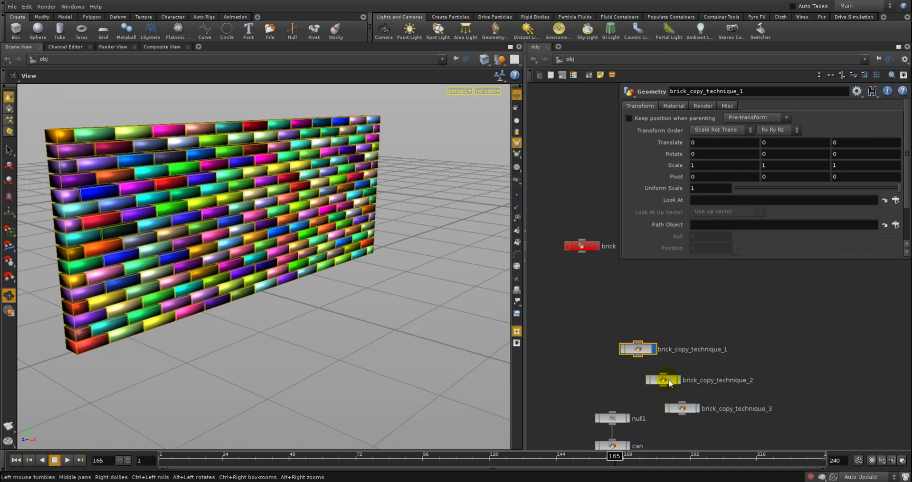
Open brick_copy_technique_2 to view its node network and wall, and return to the object level.
left_click(665, 379)
double_click(665, 379)
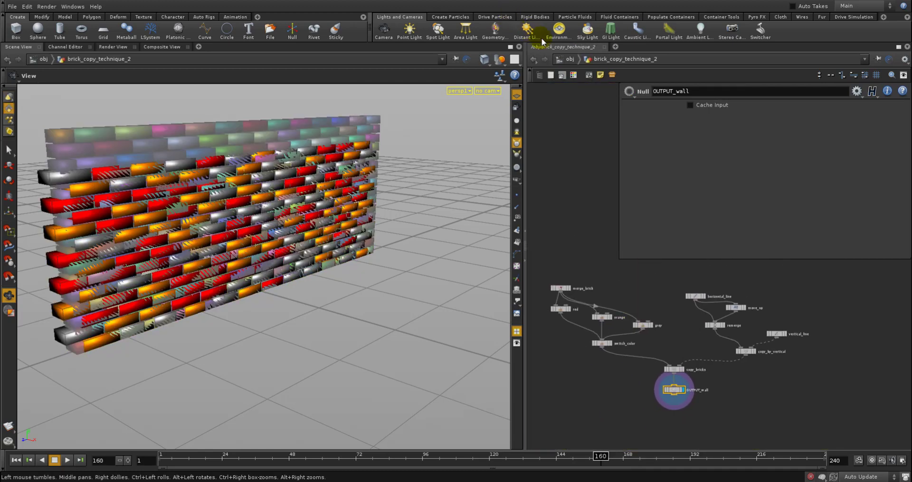
left_click(565, 59)
Open brick_copy_technique_3, examine its node network and the curved brick wall, and return to the object level.
left_click(682, 407)
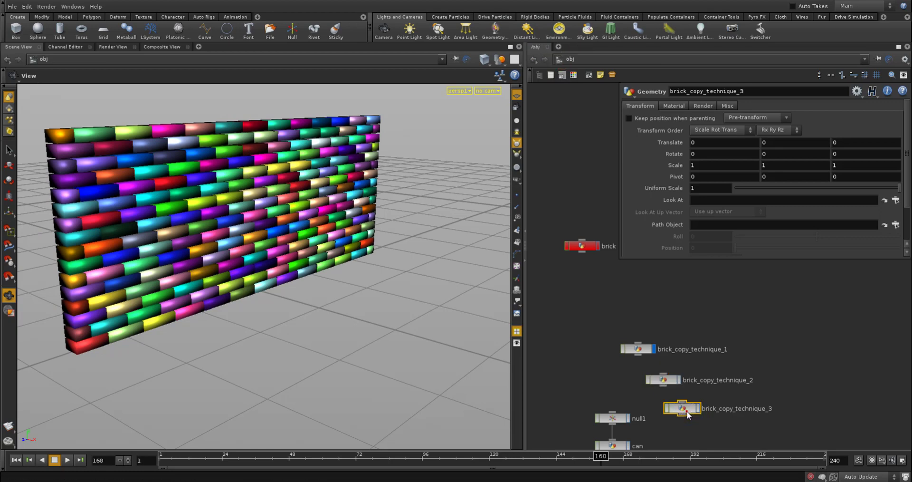
left_click(598, 457)
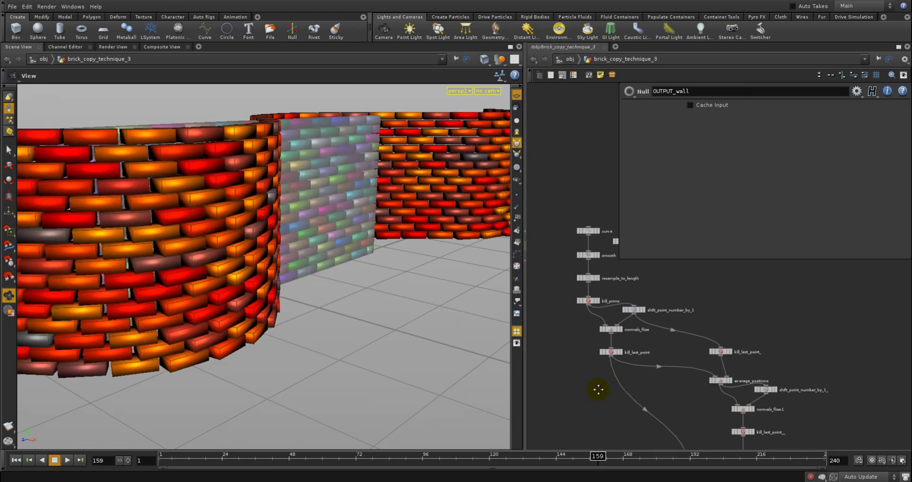
middle_click_drag(599, 390, 600, 333)
right_click_drag(599, 334, 569, 329)
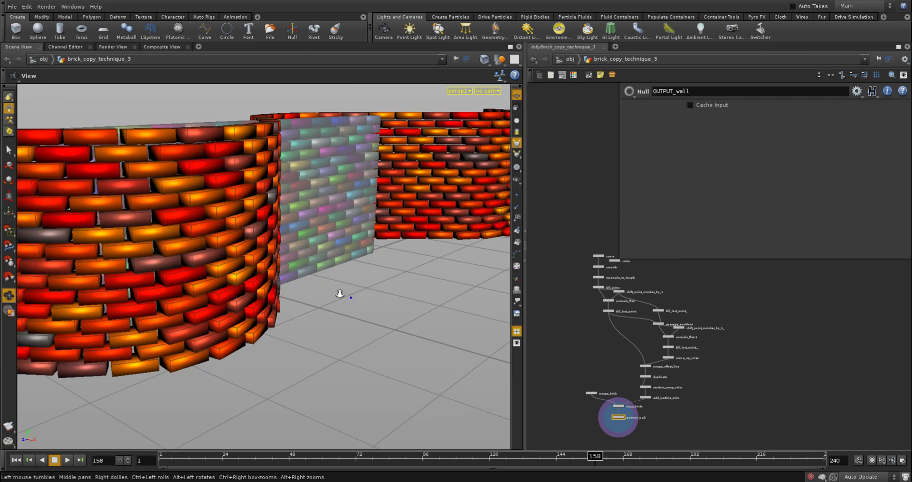
left_click_drag(340, 297, 221, 335)
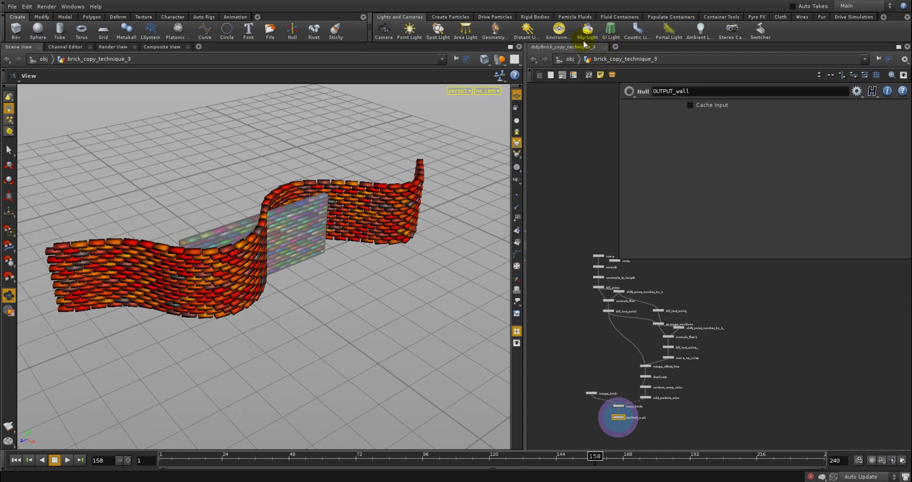
left_click(570, 59)
left_click(580, 347)
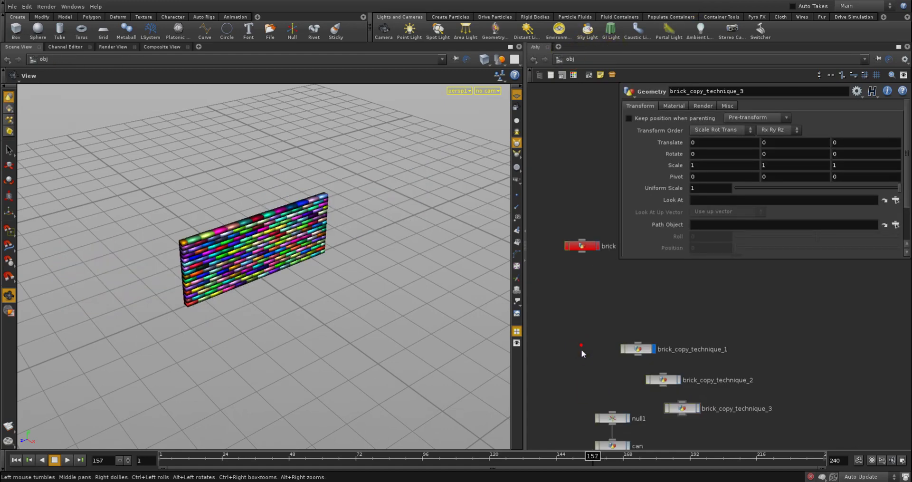
middle_click_drag(582, 348, 578, 369)
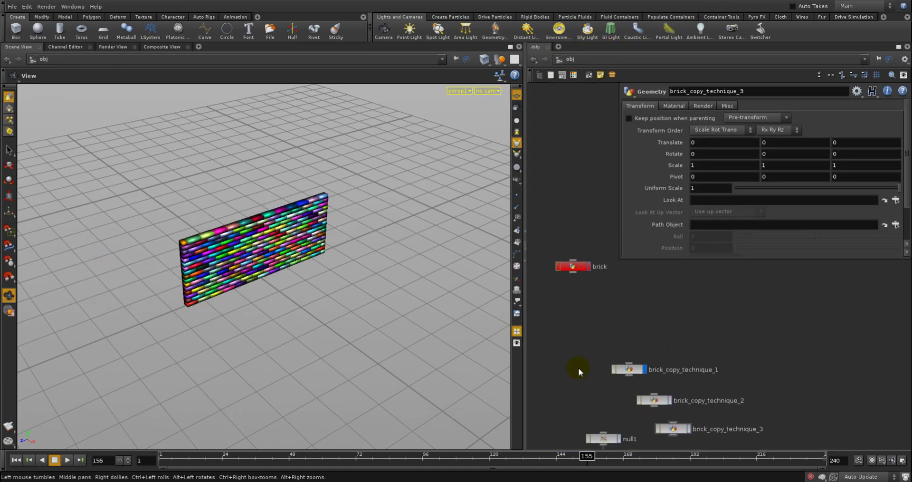
left_click(629, 369)
middle_click_drag(606, 327, 609, 327)
left_click(603, 323)
middle_click_drag(595, 274, 600, 276)
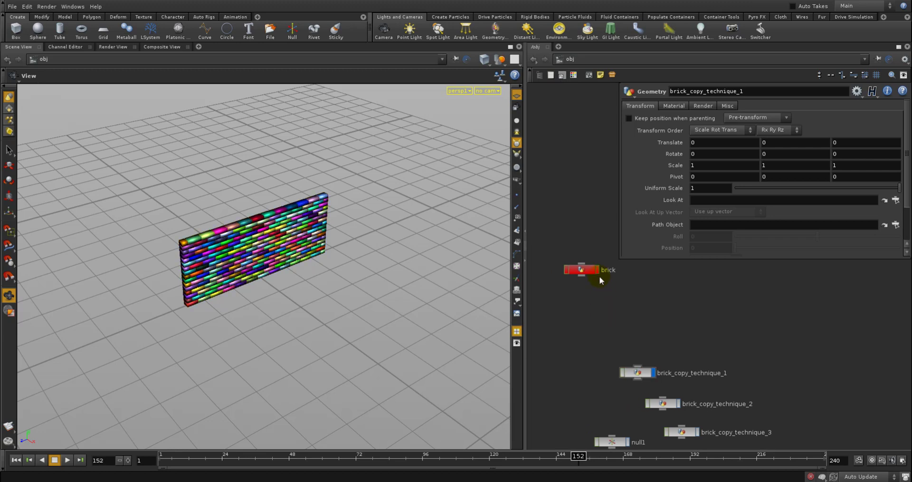
left_click(594, 239)
middle_click_drag(583, 341, 578, 348)
left_click(574, 274)
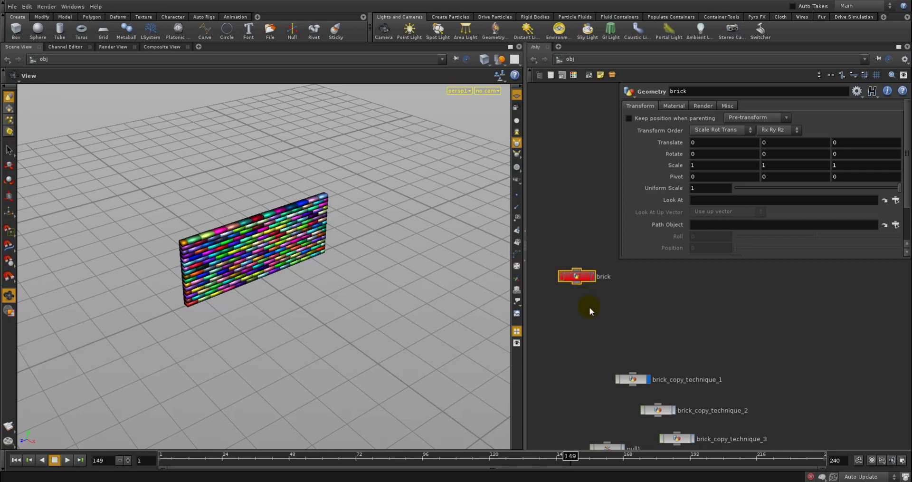
Add a new Geometry object and place it just below the brick object in the network.
key("Tab")
type("g")
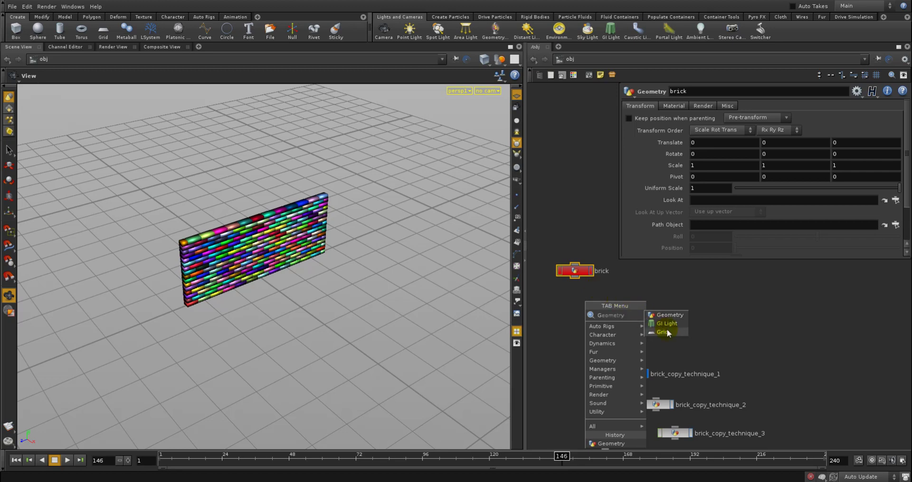
left_click(668, 314)
left_click(612, 301)
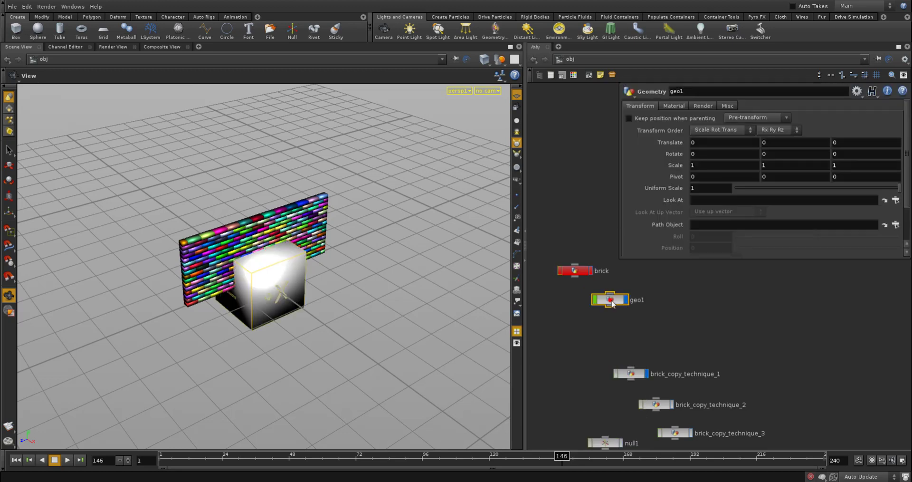
left_click(589, 269)
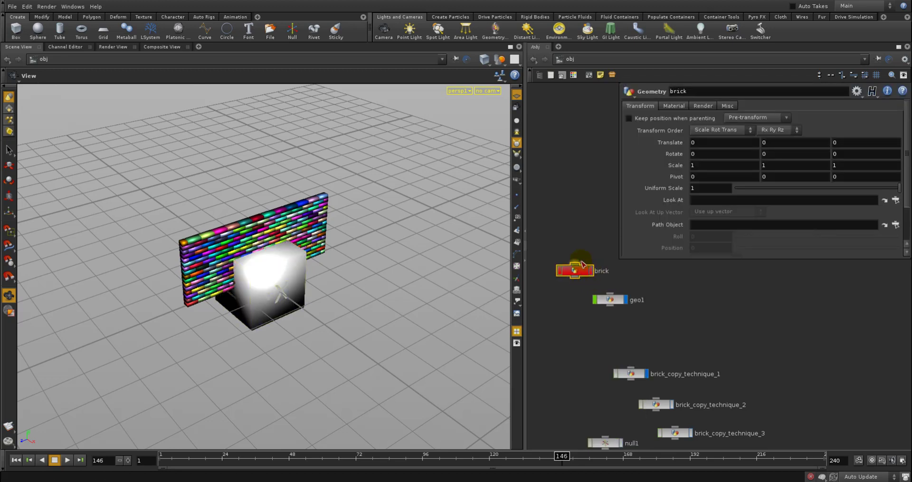
left_click_drag(614, 303, 616, 309)
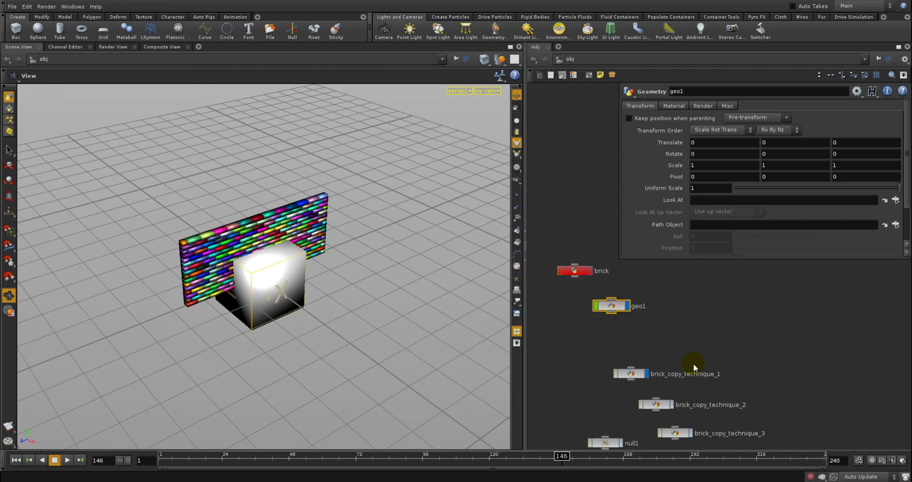
Hide brick_copy_technique_1, enter the geo1 object, and delete its default File node.
left_click(645, 377)
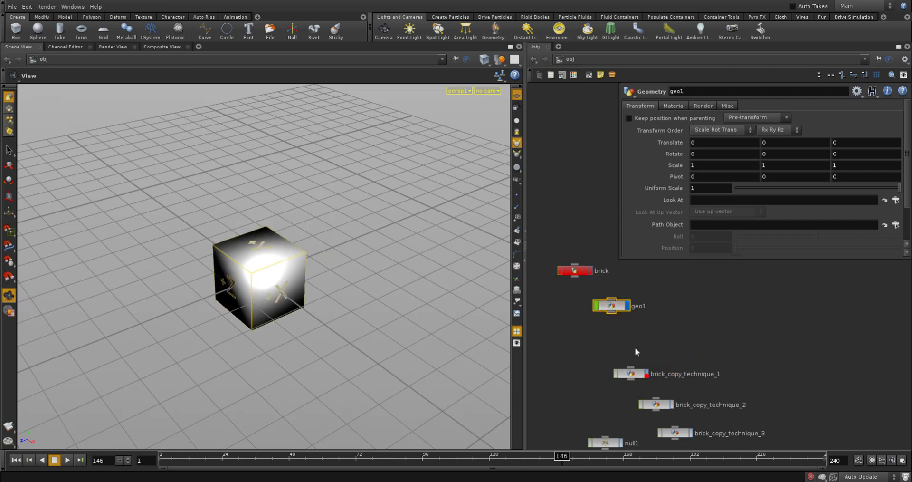
double_click(610, 304)
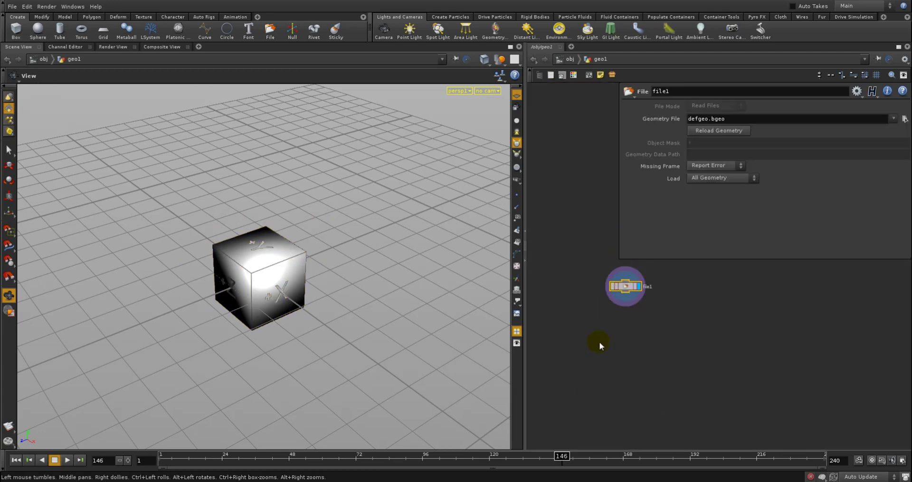
key("Delete")
Add an Object Merge node to the empty geo1 network.
key("Tab")
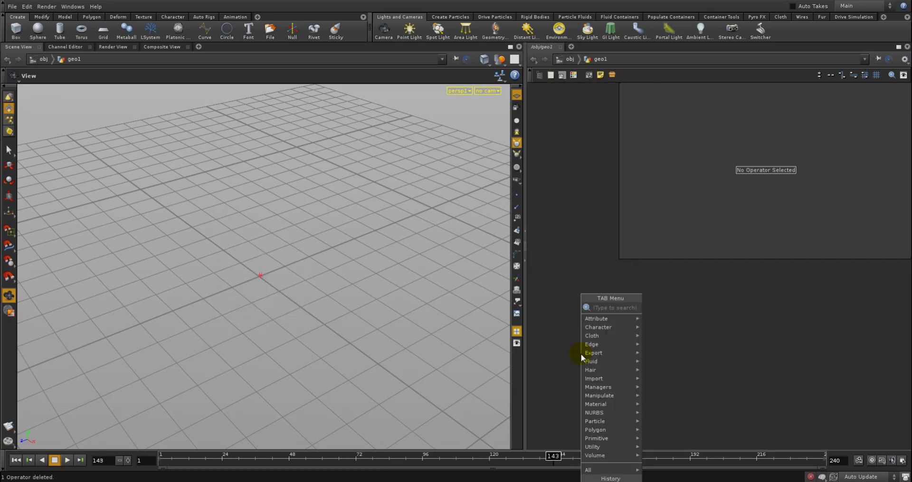
mouse_move(593, 353)
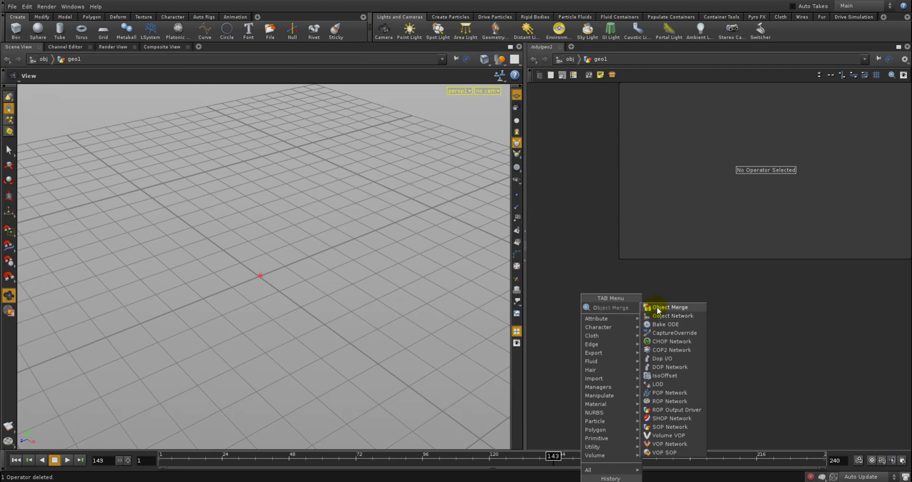
left_click(658, 308)
left_click(628, 321)
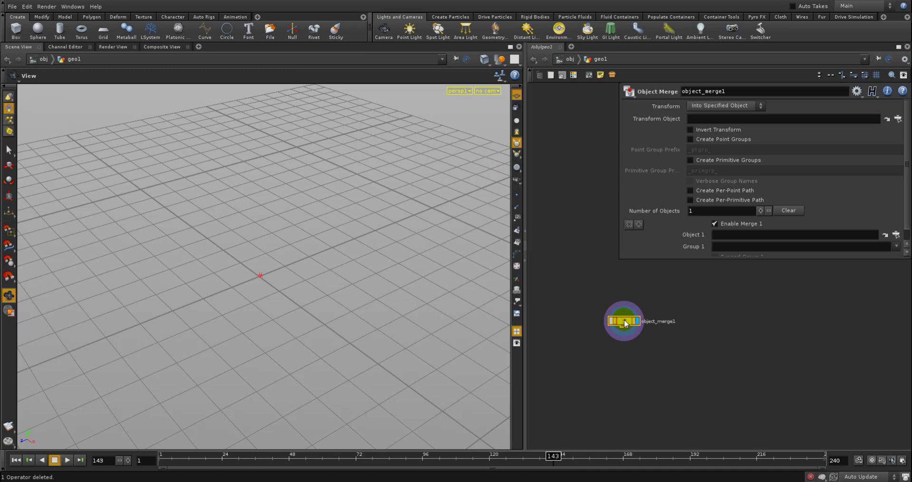
Set Object 1 of the Object Merge to /obj/brick/OUTPUT_brick_basegeo and view the merged brick up close.
left_click(724, 235)
type("/obj/bri")
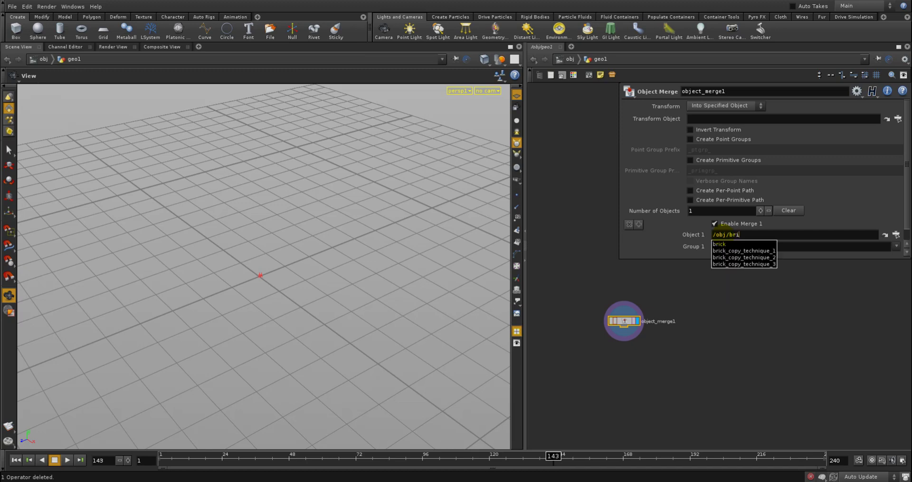
type("ck/")
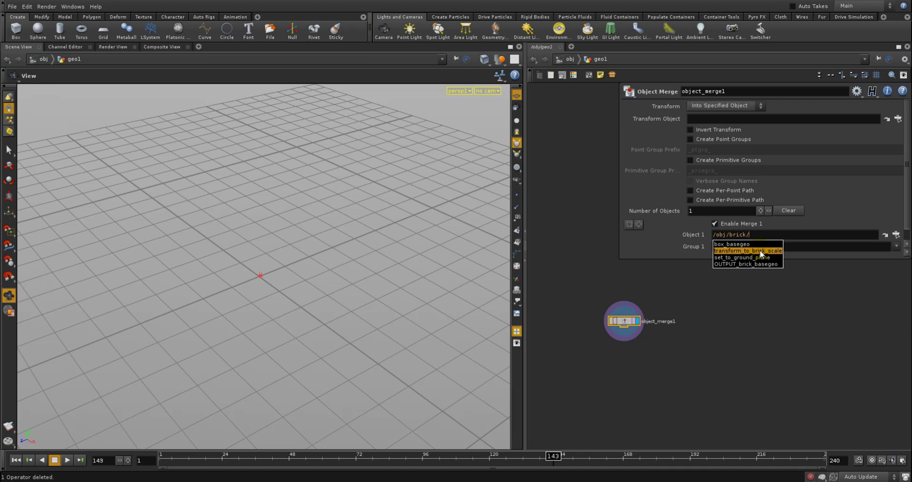
left_click(755, 264)
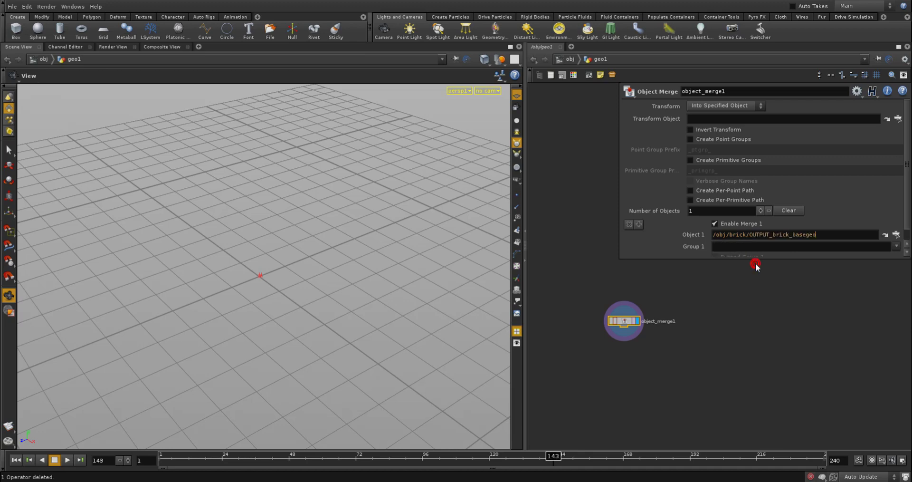
mouse_move(754, 347)
middle_mouse_down()
mouse_move(764, 348)
mouse_move(751, 349)
middle_mouse_up()
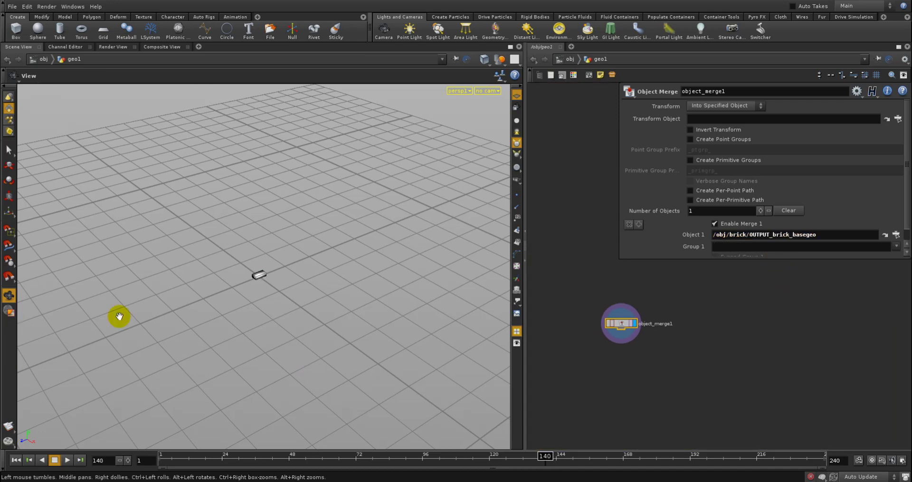
right_click_drag(192, 308, 413, 267)
left_click_drag(355, 286, 354, 260)
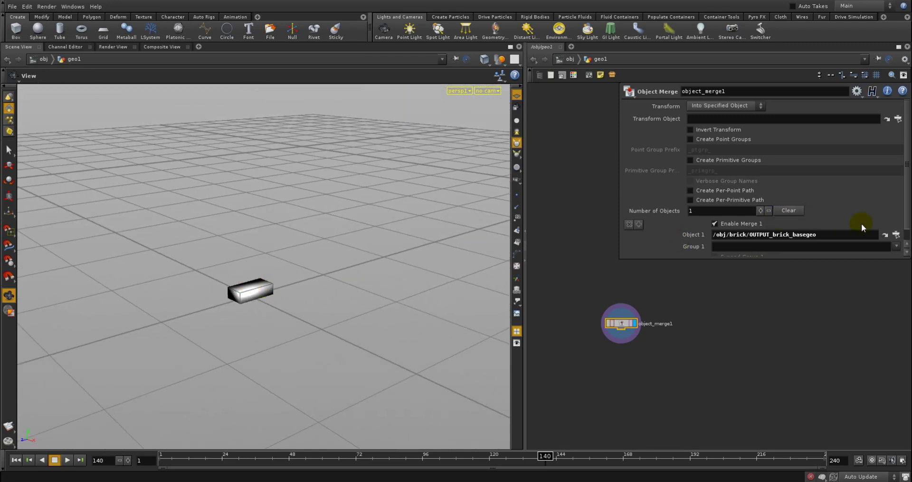
Choose /obj/brick/box_basegeo as the Object Merge's Object 1 instead, and highlight the path text.
left_click(895, 235)
left_click(848, 191)
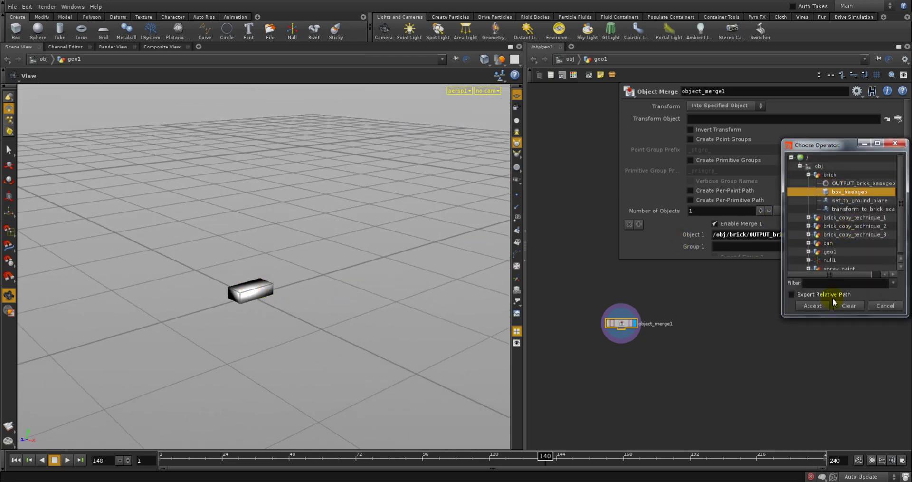
left_click(825, 306)
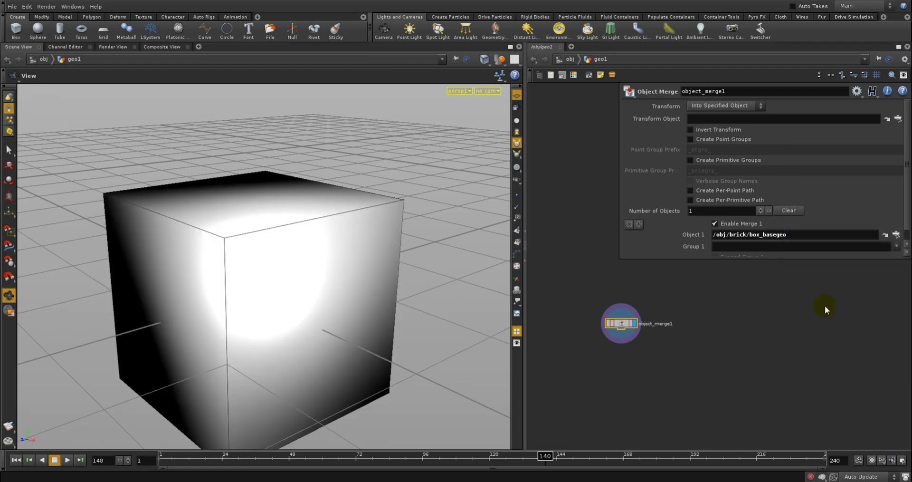
double_click(767, 235)
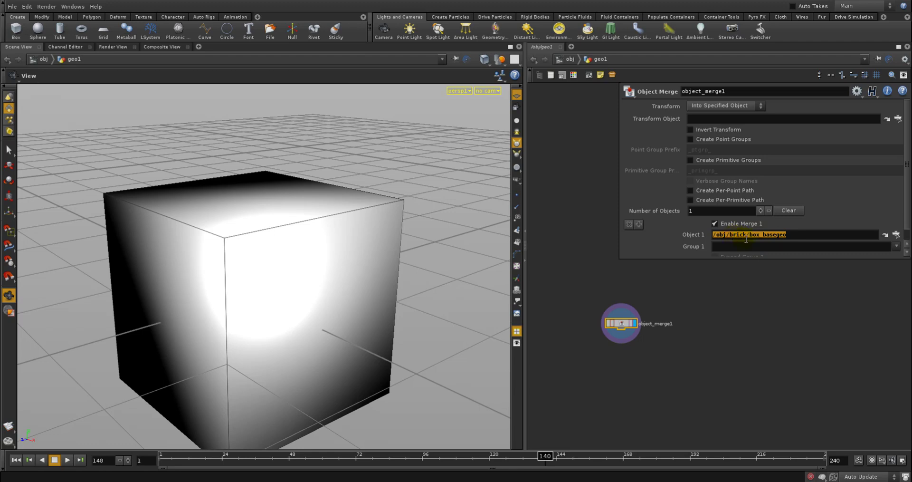
Review the folders in the Object 1 path, return to the obj level, and look through its recent network locations.
left_click(732, 234)
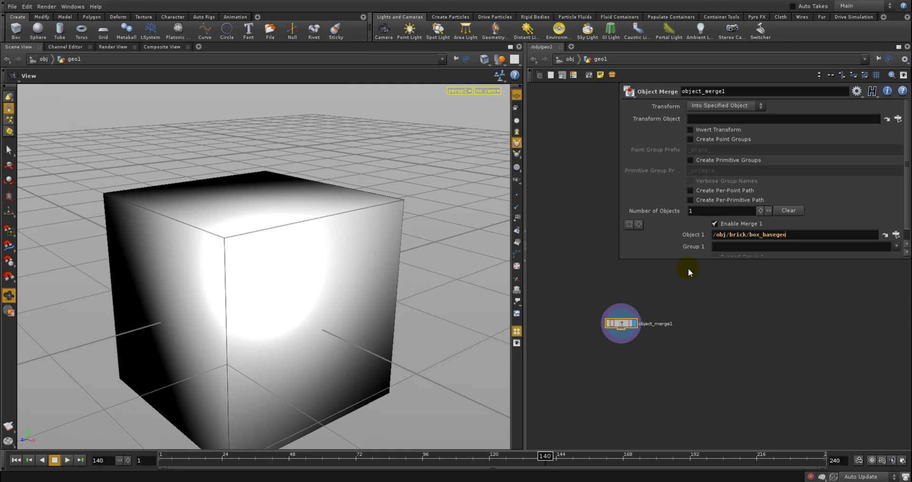
left_click(714, 235)
left_click(570, 59)
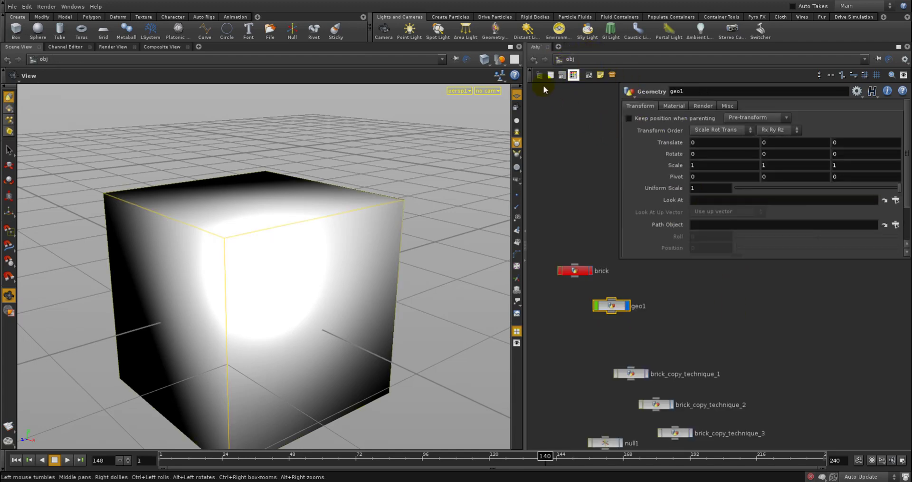
left_click(533, 59)
left_click(564, 59)
left_click(865, 58)
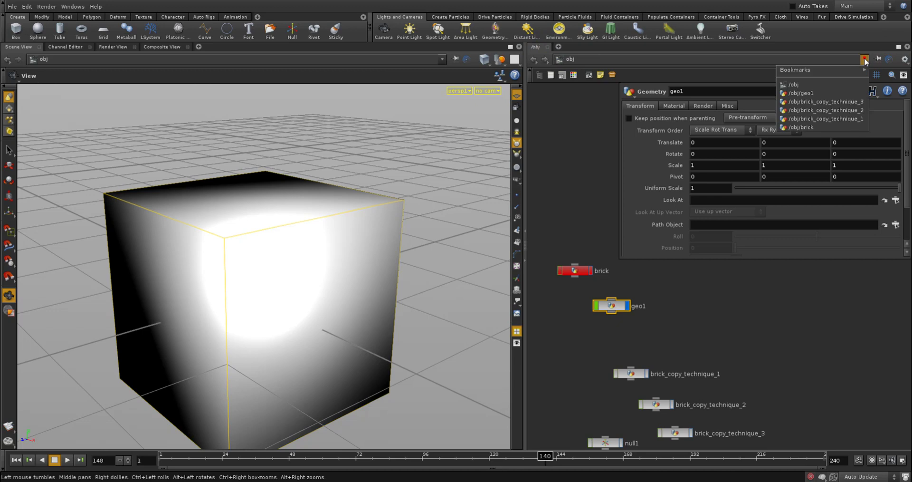
left_click(815, 82)
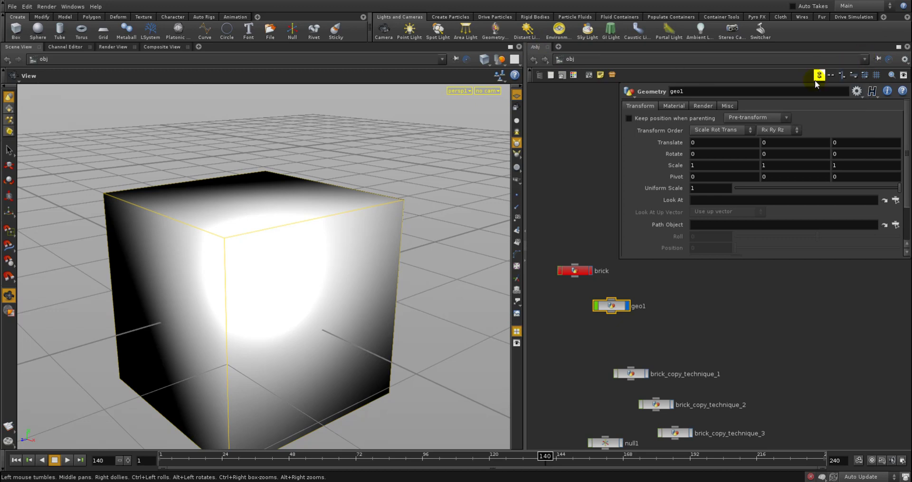
Browse the ch, out and shop networks and return to the obj network.
left_click(567, 66)
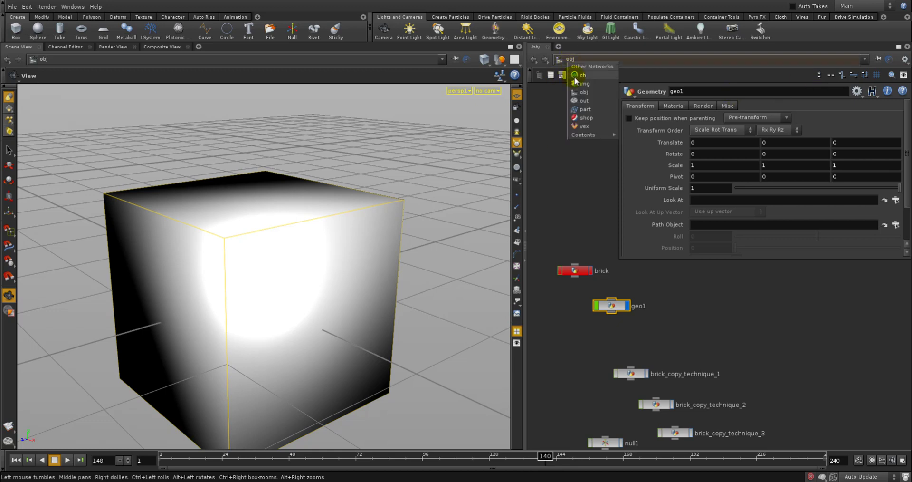
left_click(574, 67)
left_click(572, 59)
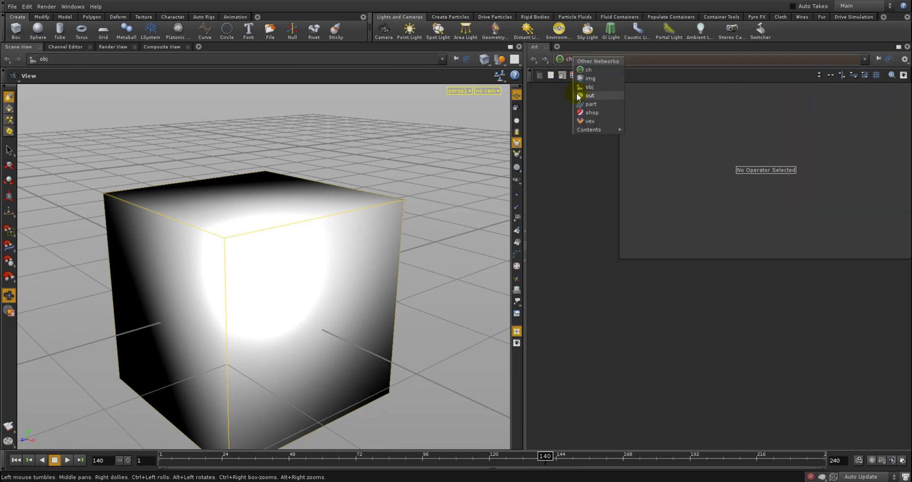
left_click(592, 97)
left_click(575, 59)
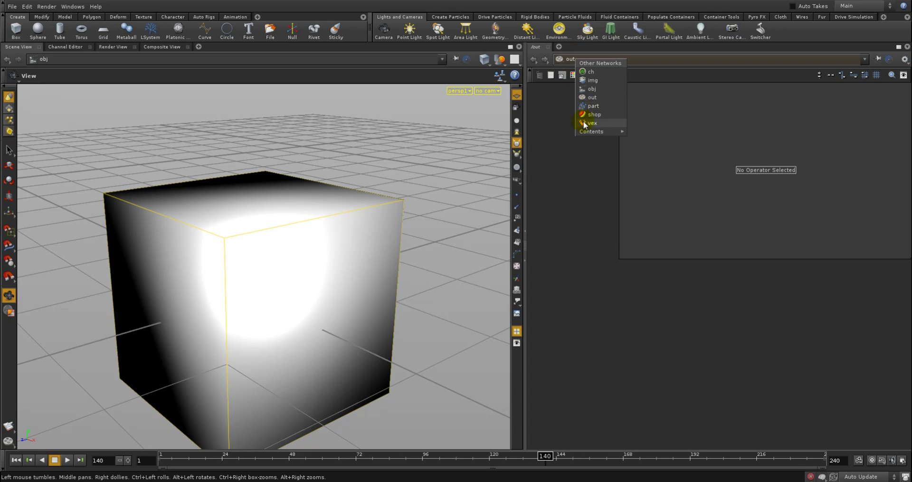
left_click(594, 114)
left_click(586, 57)
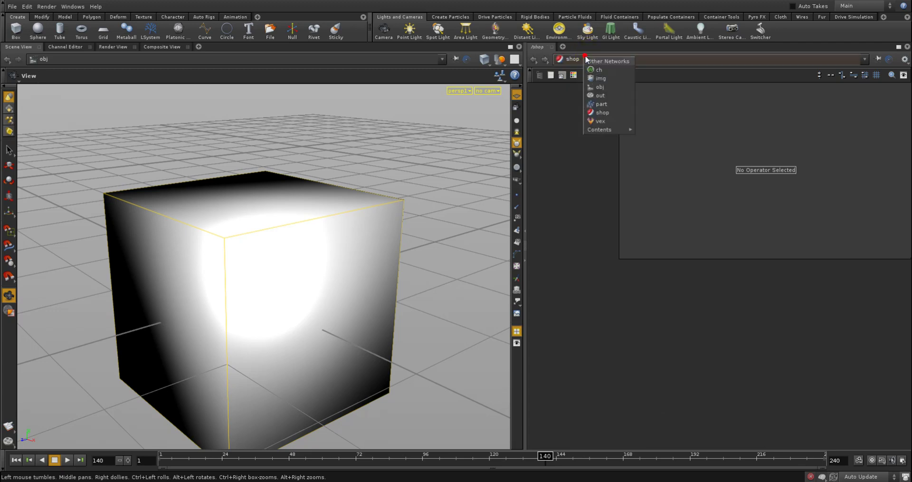
left_click(605, 87)
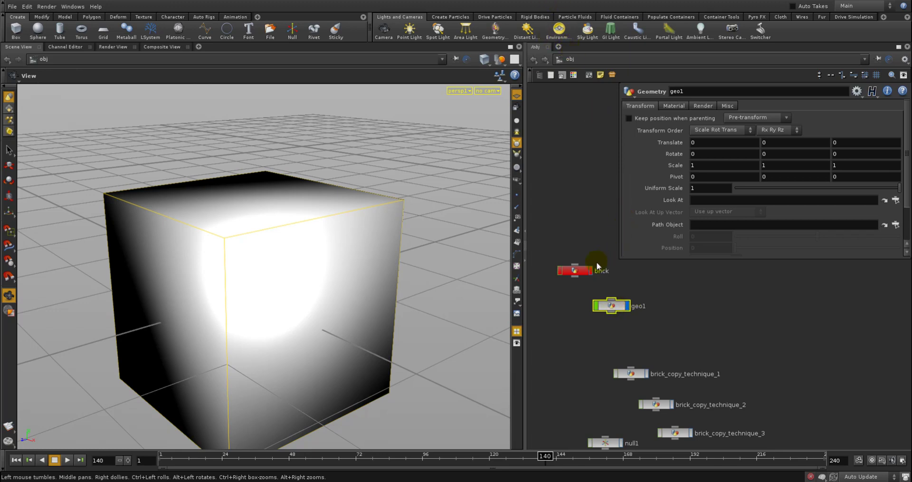
Look up the OUTPUT_brick_basegeo null inside the brick object and go back to the obj level.
double_click(581, 269)
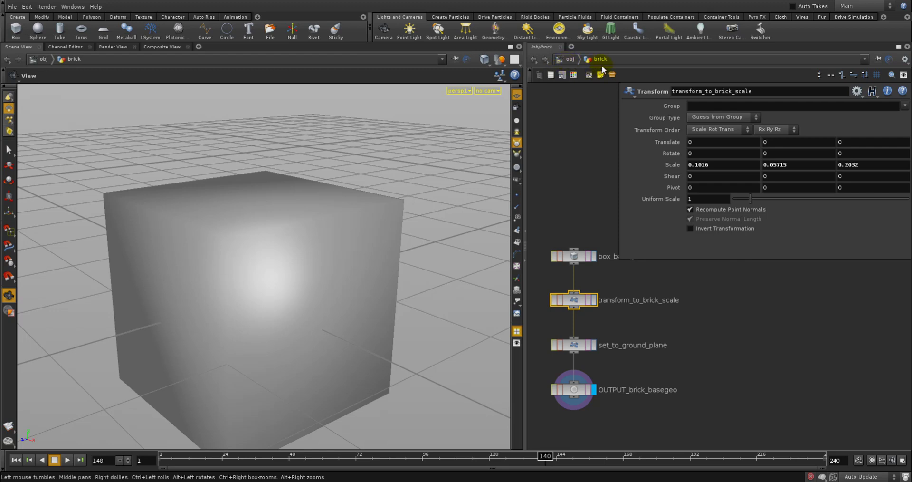
left_click(574, 389)
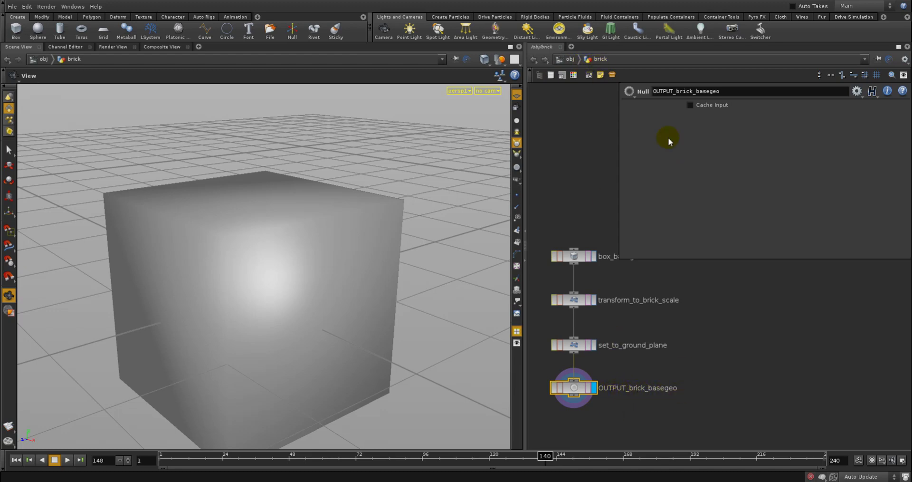
left_click(570, 59)
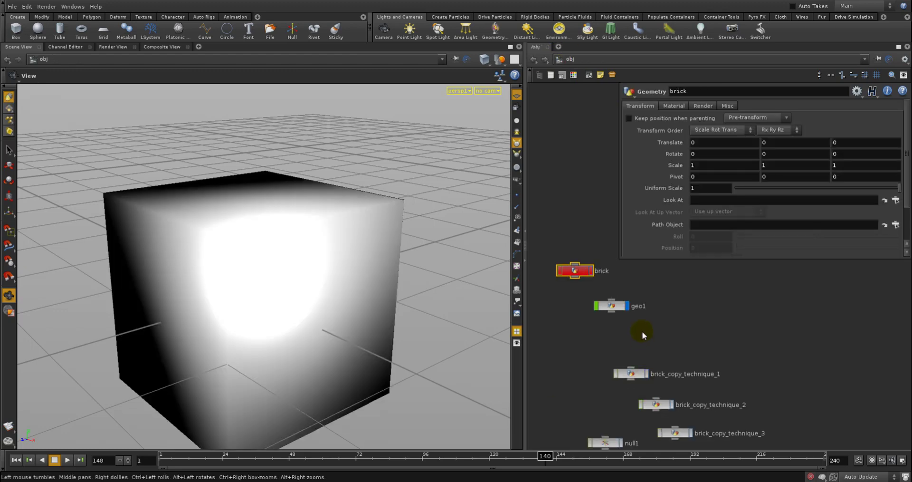
Inside geo1, set the Object Merge's Object 1 path to /obj/brick/OUTPUT_brick_basegeo.
double_click(618, 315)
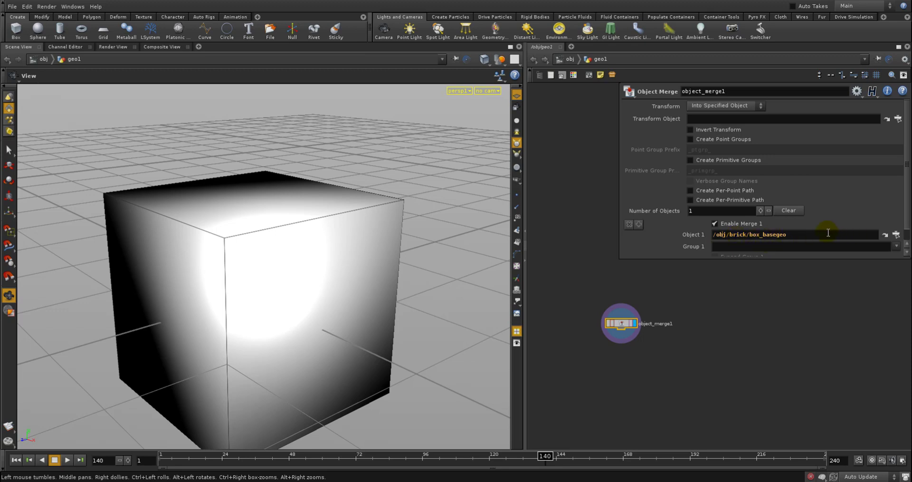
left_click_drag(826, 232, 750, 237)
type("O")
left_click(762, 245)
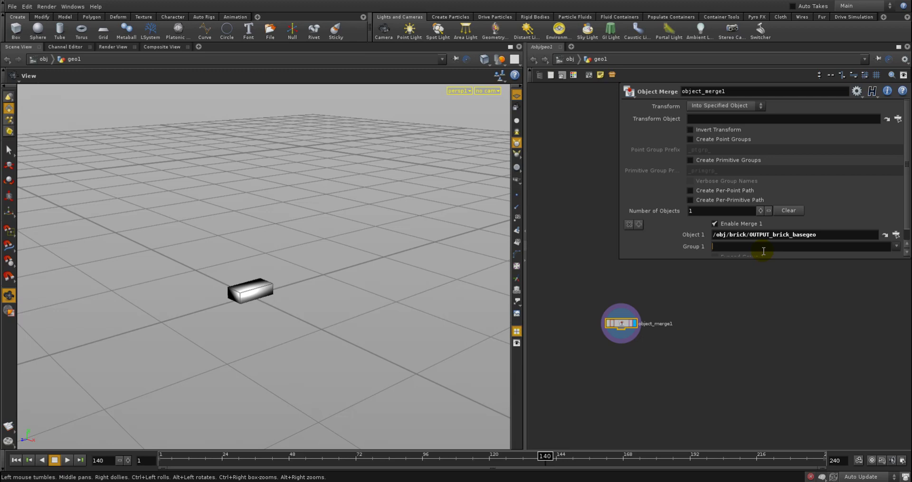
left_click(745, 235)
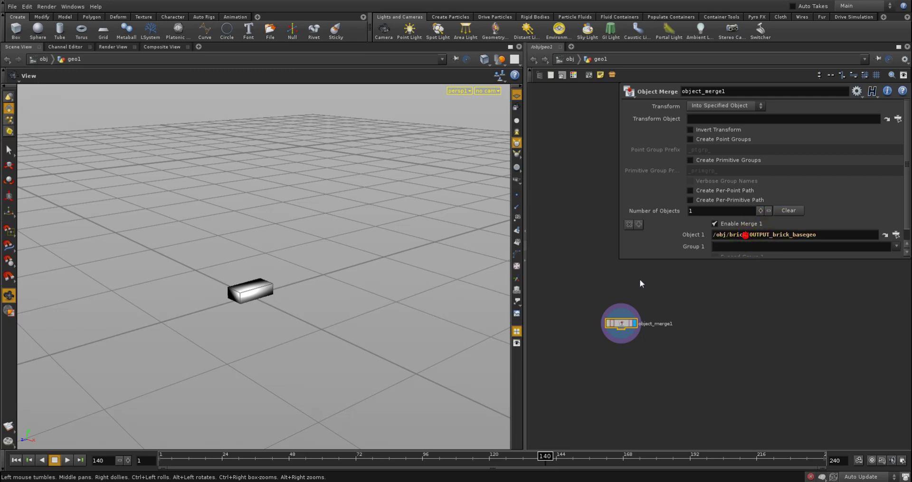
Locate the brick object at the obj level and compare it with the Object 1 path in geo1's Object Merge.
left_click(570, 59)
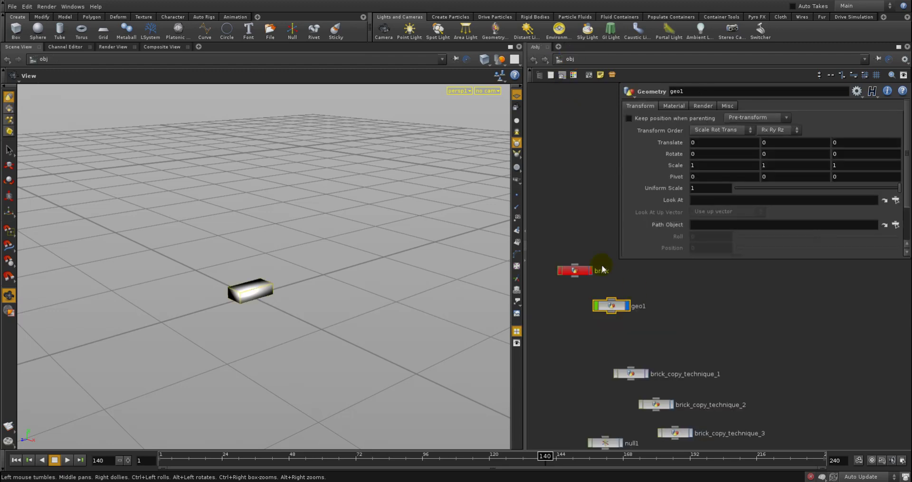
left_click(575, 269)
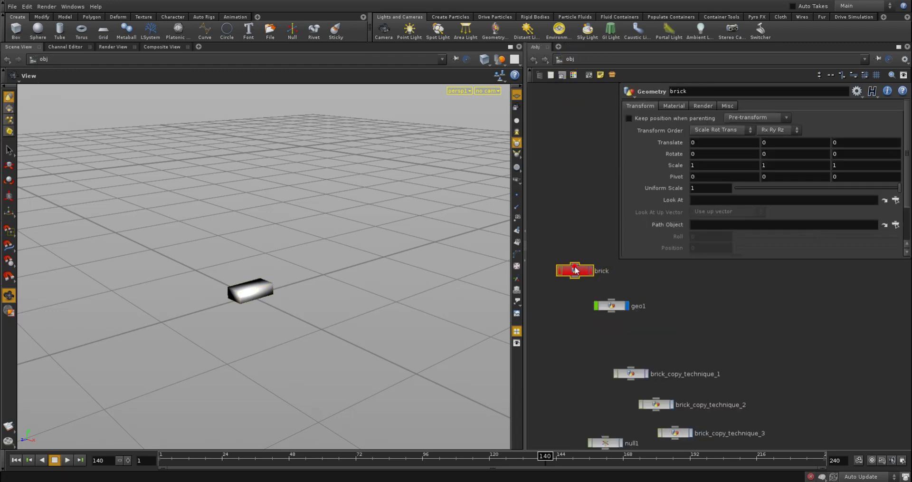
double_click(611, 307)
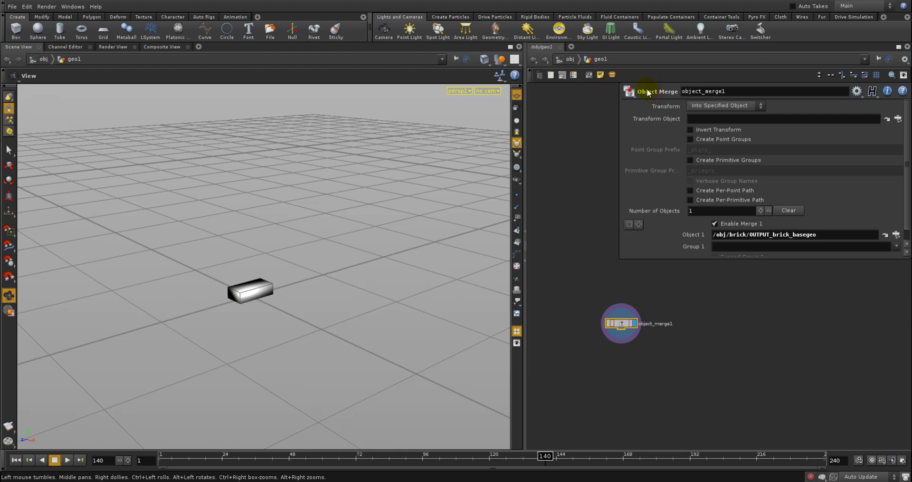
left_click_drag(737, 236, 780, 237)
left_click(780, 237)
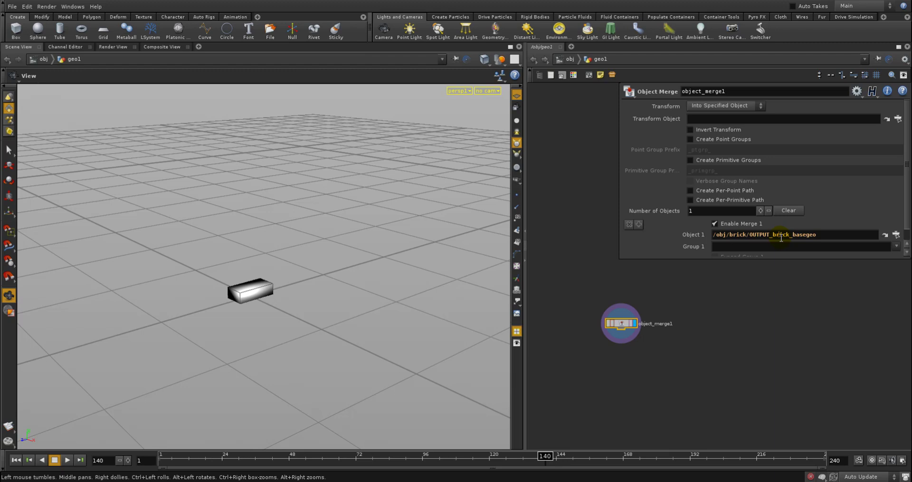
Enter the brick network and examine the parameters of box_basegeo and transform_to_brick_scale.
left_click(570, 59)
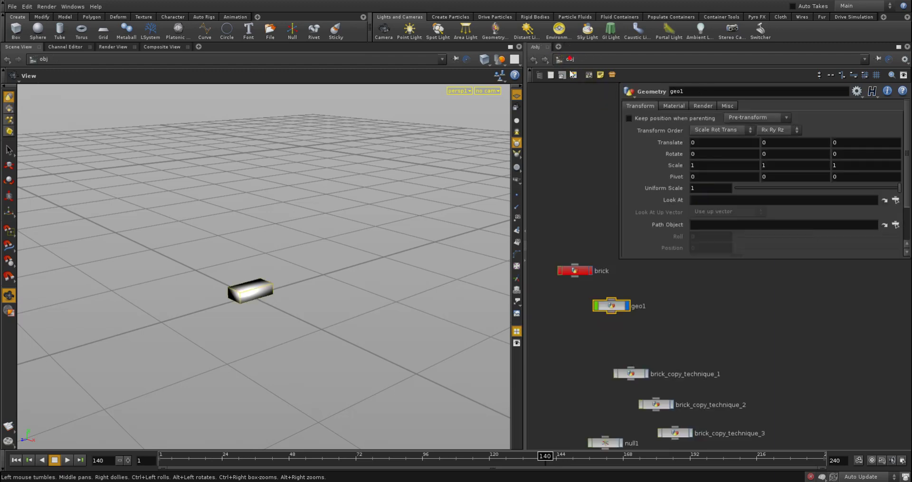
double_click(585, 270)
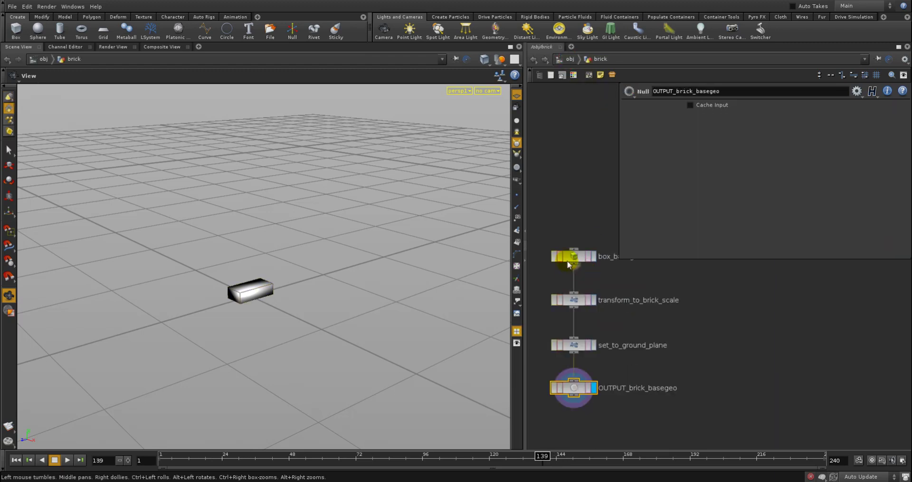
middle_click_drag(559, 260, 543, 220, "alt")
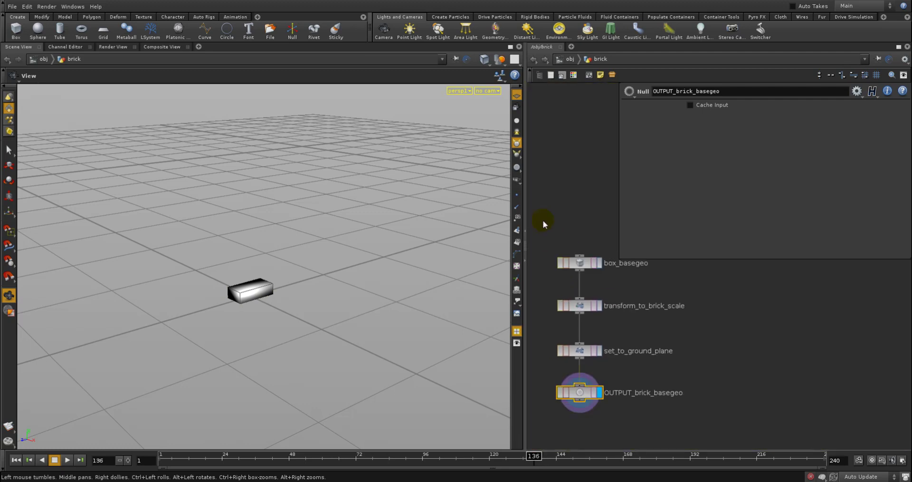
left_click(583, 259)
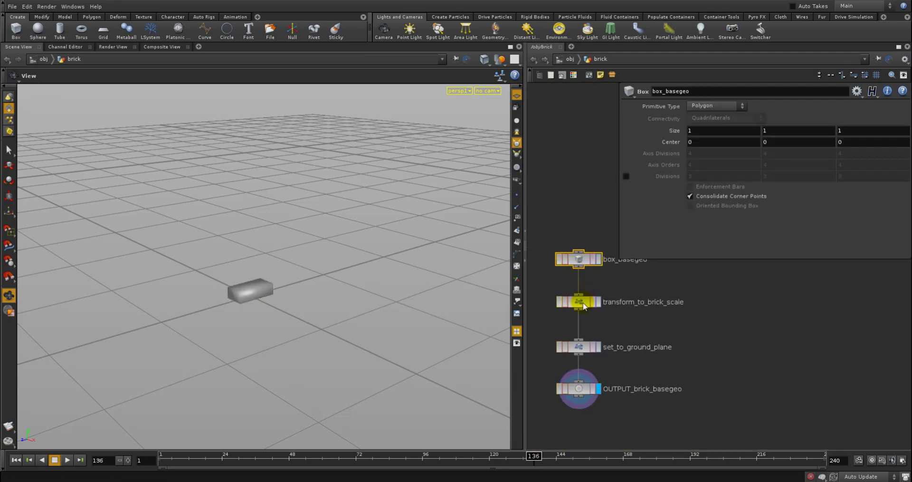
left_click(582, 302)
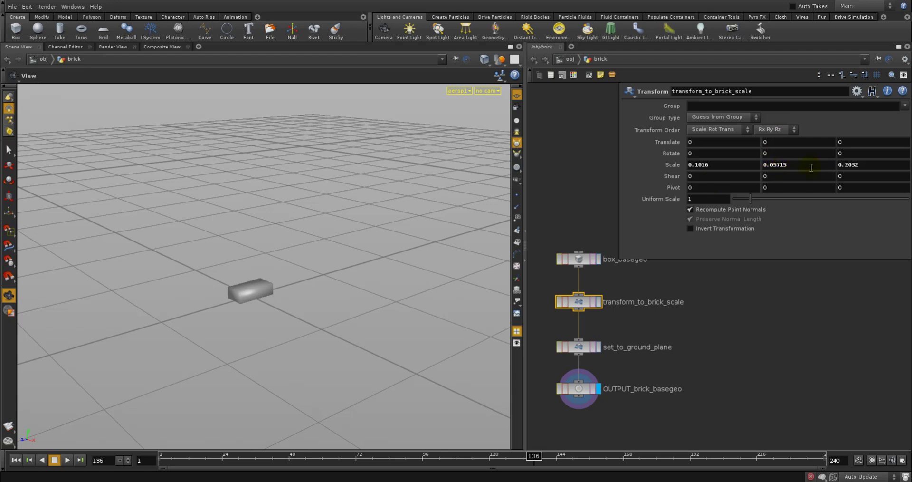
Examine the Translate expression of set_to_ground_plane and the OUTPUT_brick_basegeo null at the end of the brick chain.
left_click(581, 347)
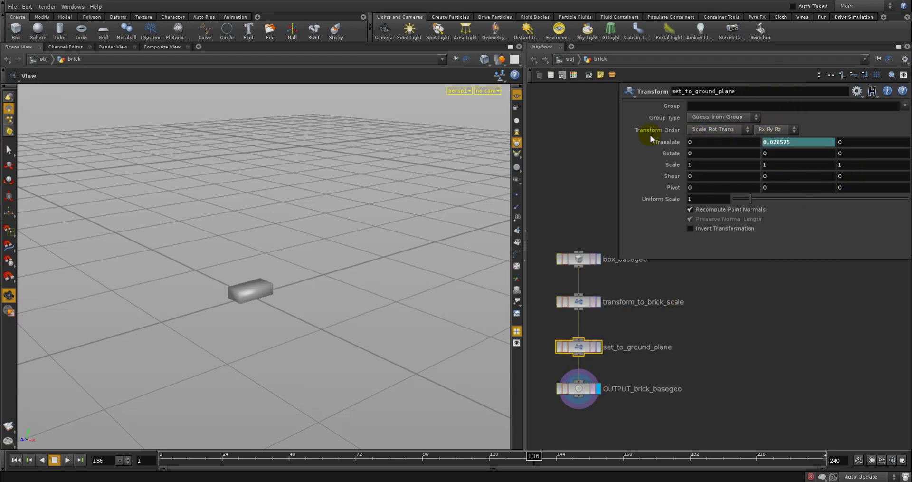
left_click(638, 142)
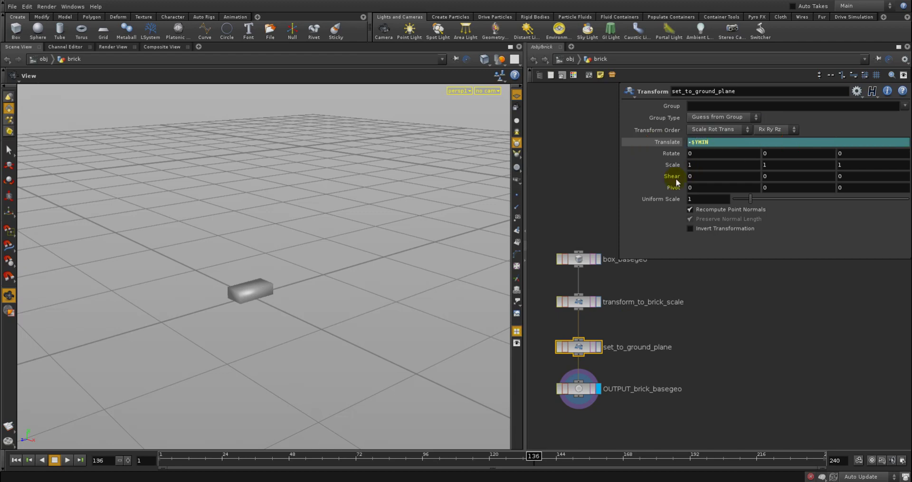
left_click(672, 139)
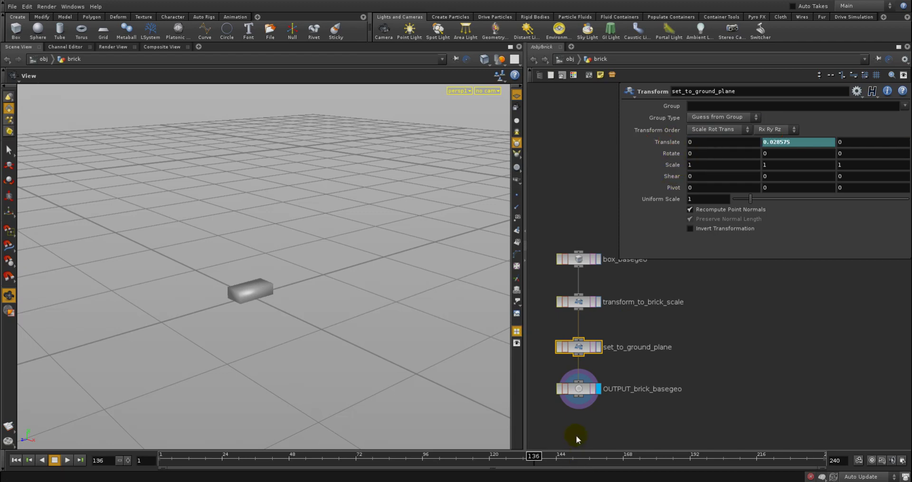
left_click(581, 388)
middle_click_drag(597, 405, 591, 367)
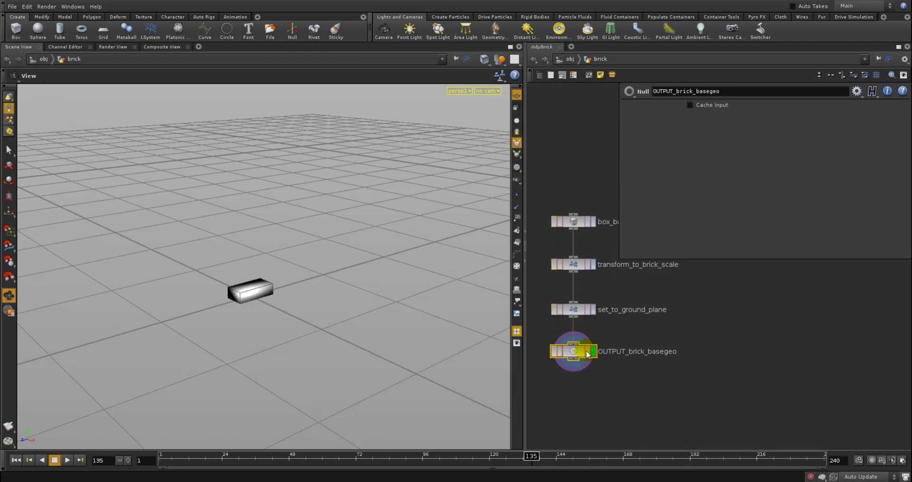
key("Left")
Reopen geo1 and check the OUTPUT_brick_basegeo reference in the Object Merge's Object 1 path.
left_click(565, 60)
left_click(611, 306)
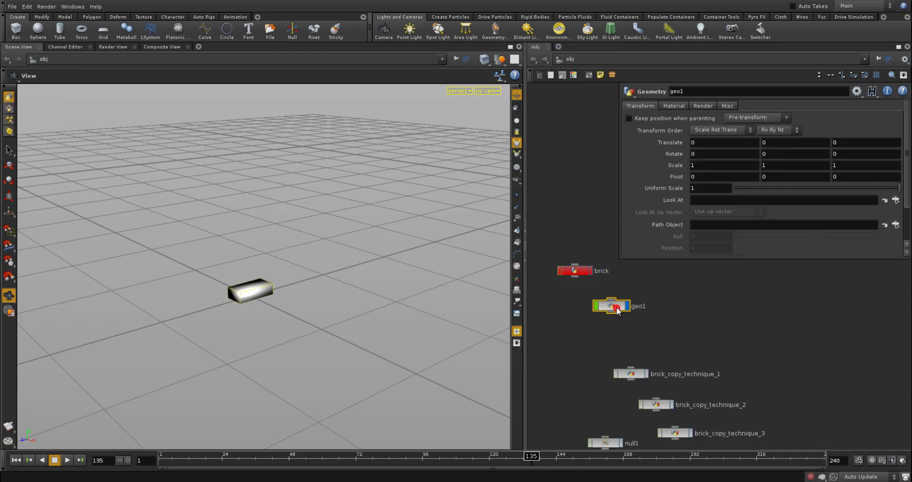
double_click(611, 306)
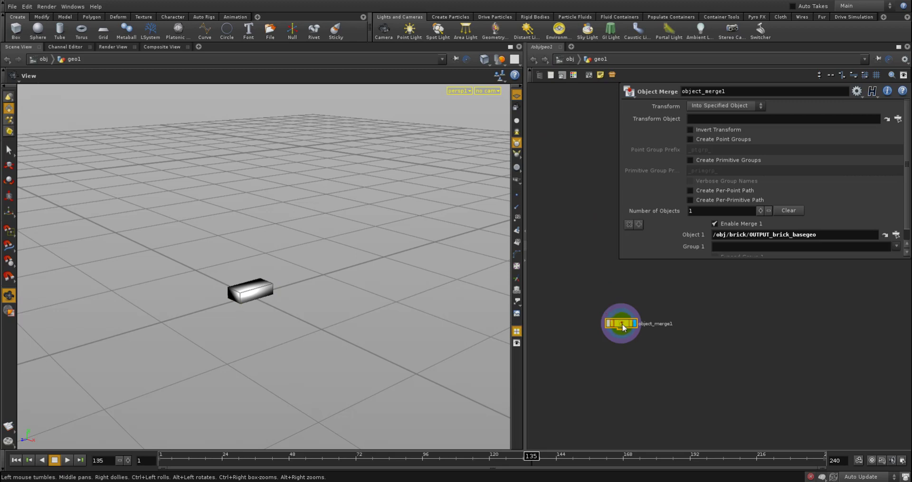
left_click(761, 236)
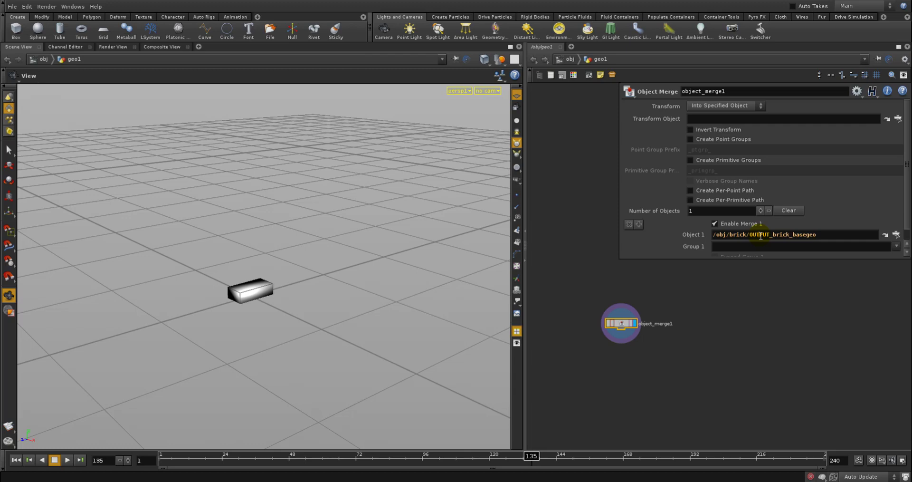
Go back into the brick network and examine the scale values of transform_to_brick_scale.
left_click(565, 59)
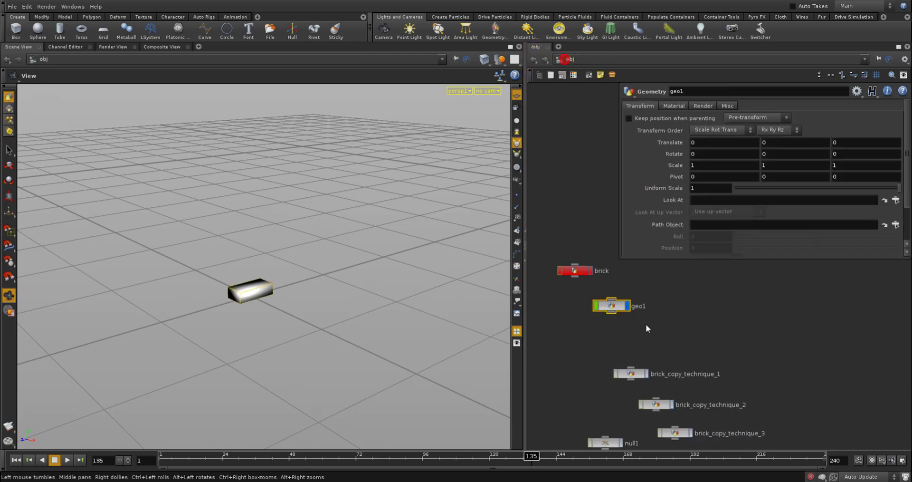
double_click(575, 271)
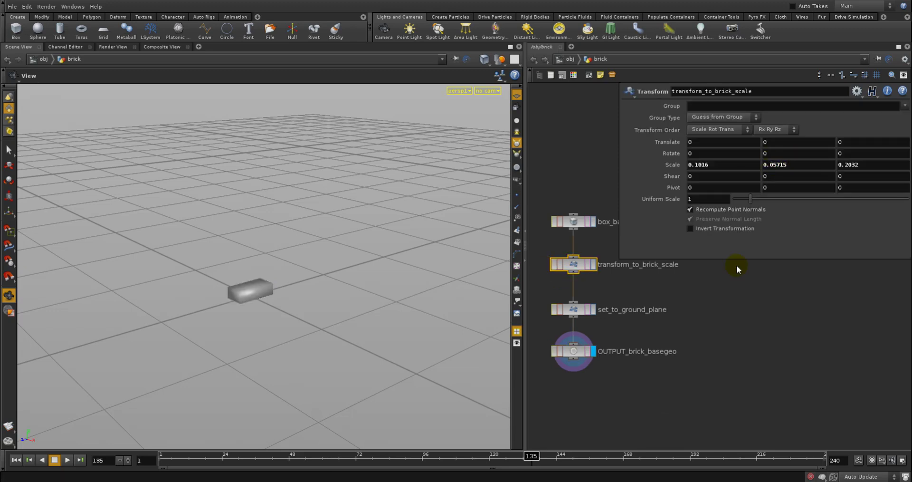
scroll(723, 345, "down", 1)
middle_click_drag(723, 345, 724, 368)
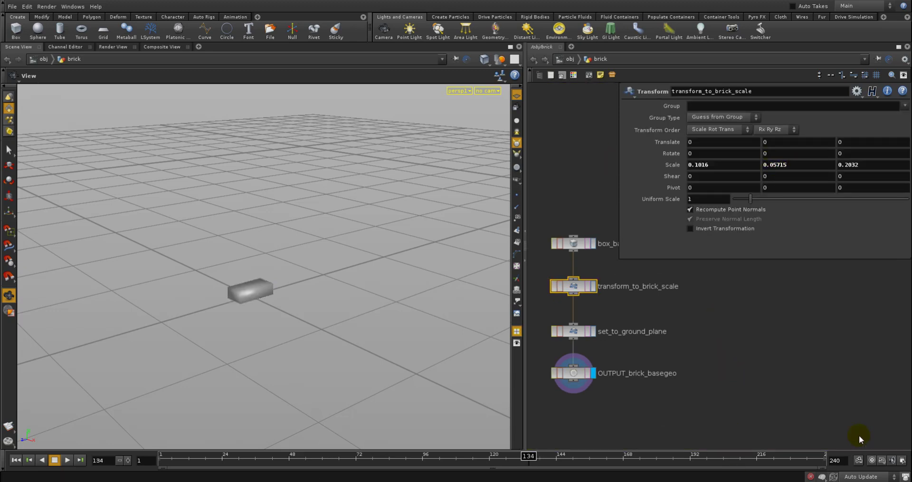